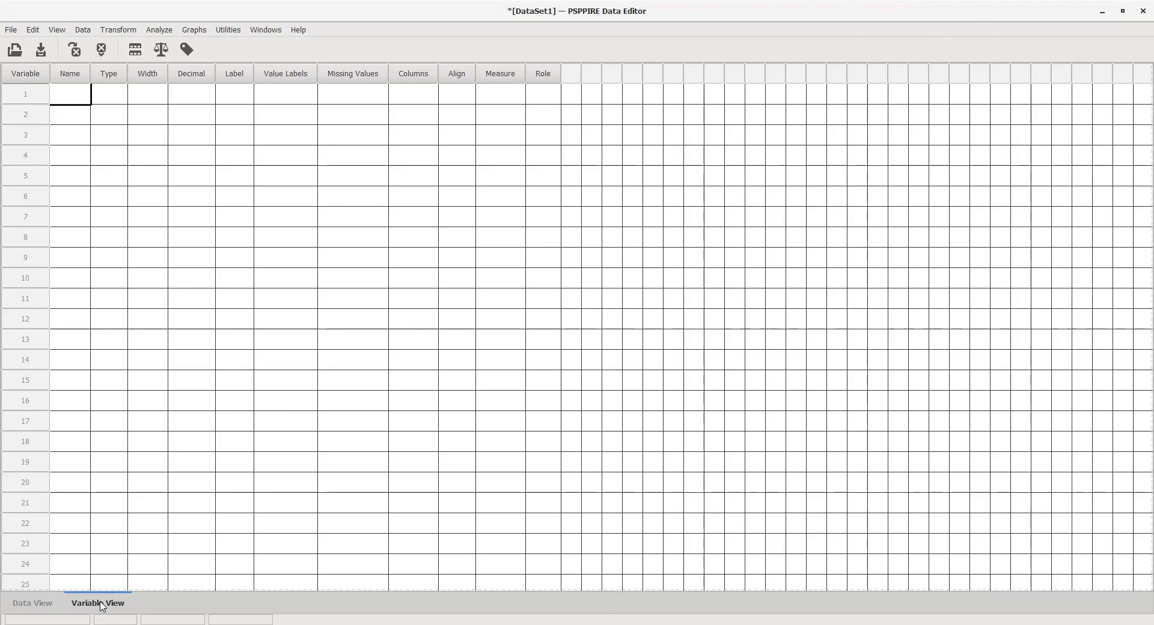
Create the first variable by entering 'Student Grades' in row 1's Name cell.
left_click(36, 603)
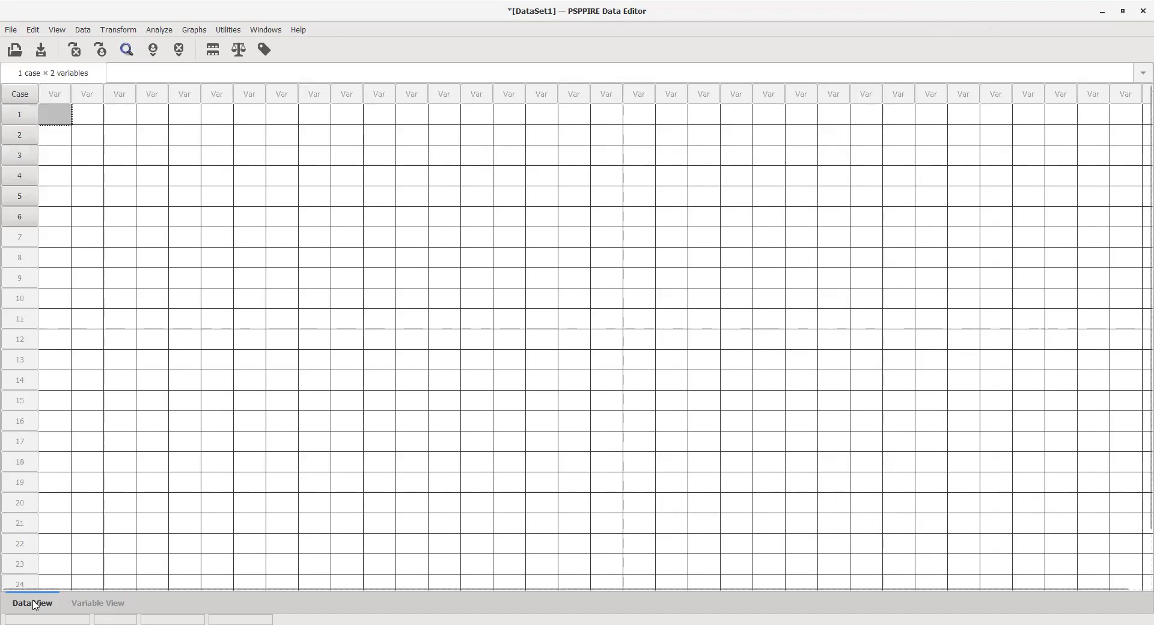
left_click(78, 604)
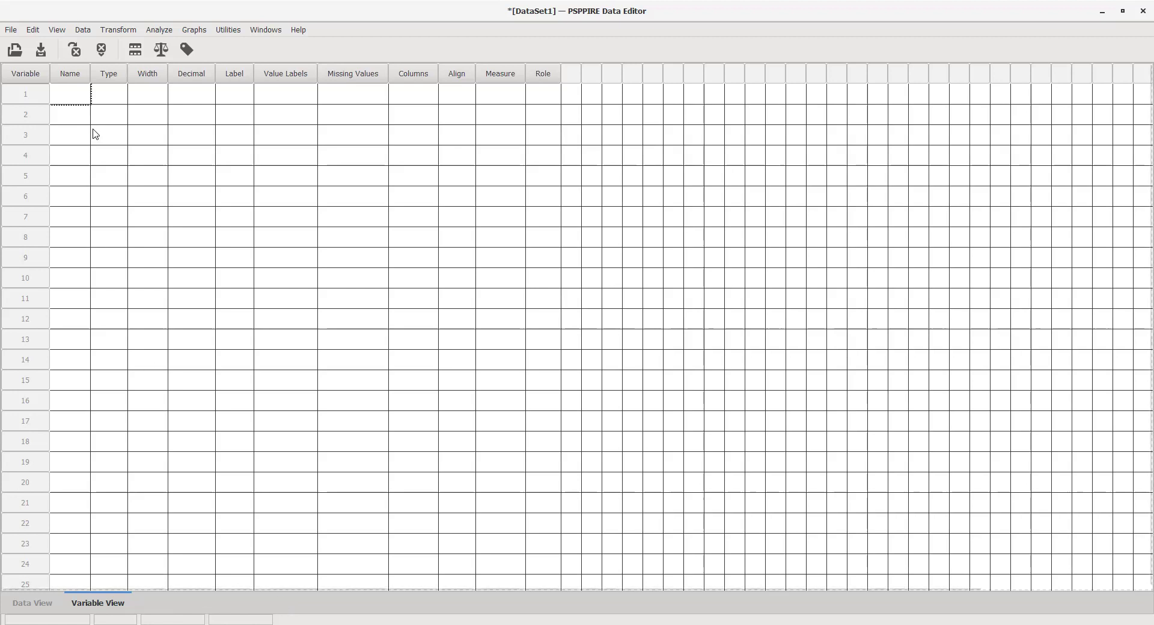
left_click(82, 97)
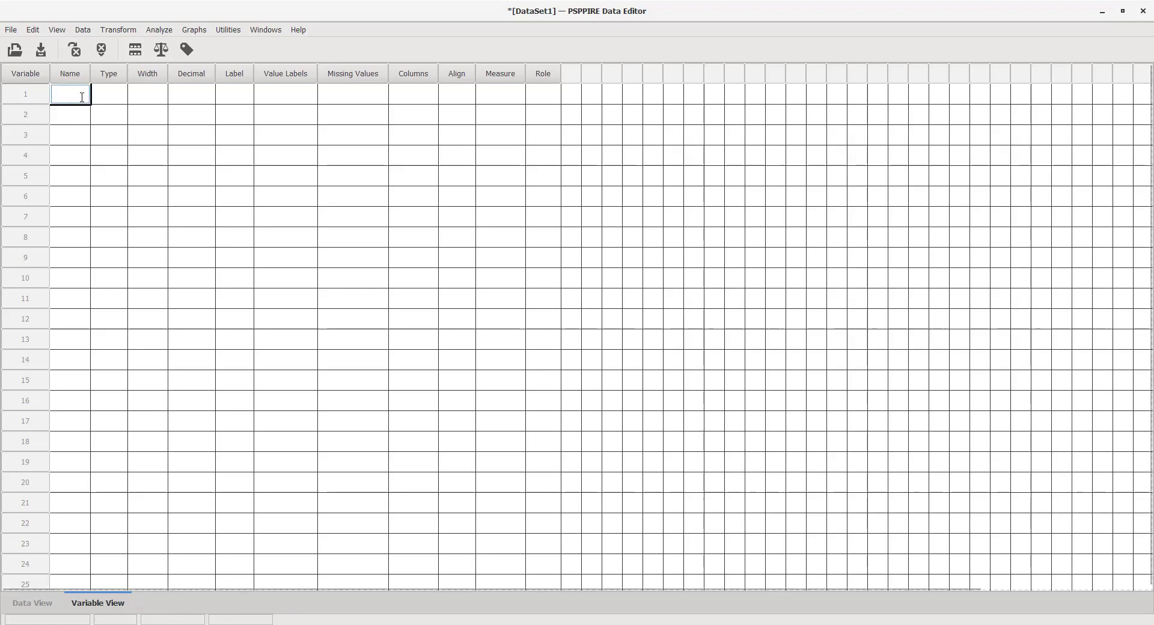
type("Stude")
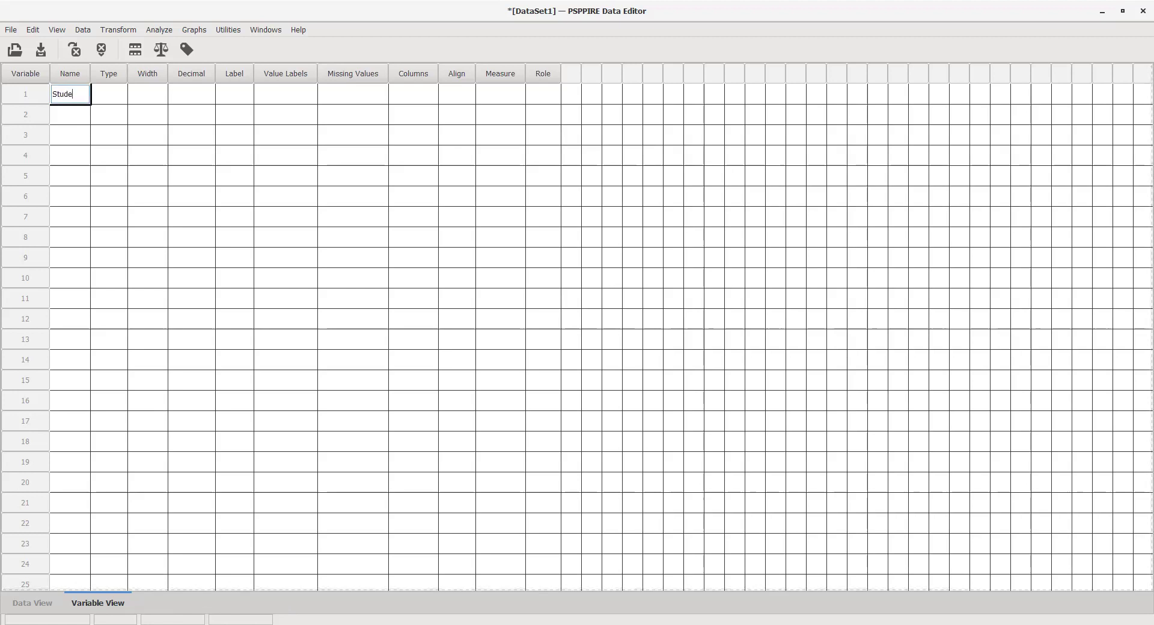
type("nt Grades")
key("Tab")
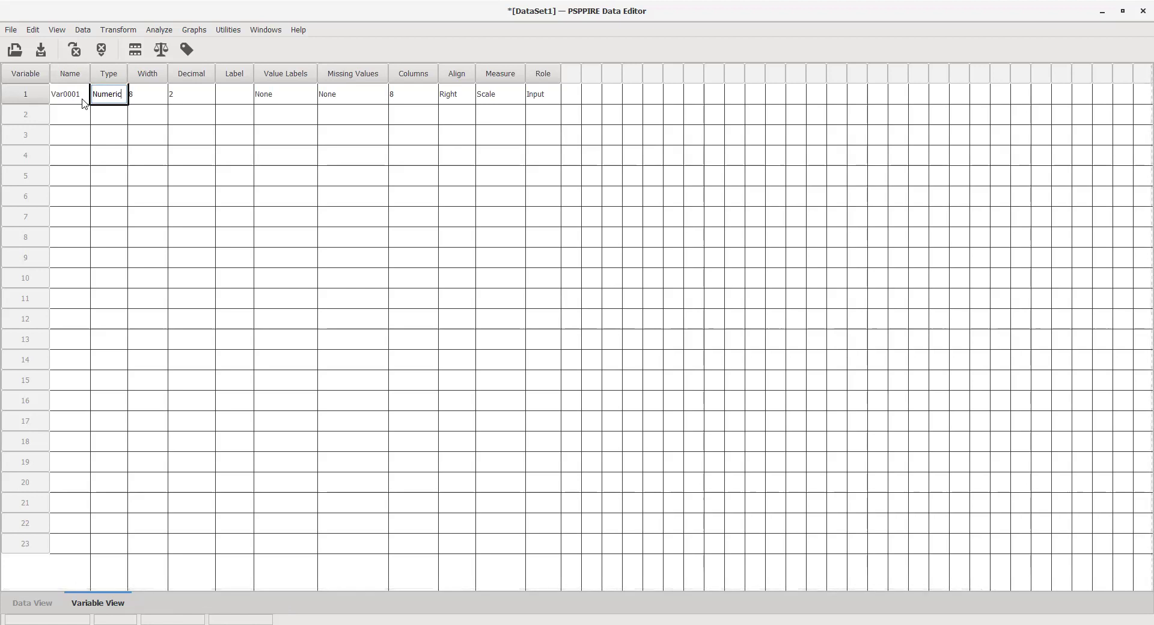
Rename the first variable from Var0001 to StudentGrades.
left_click(83, 103)
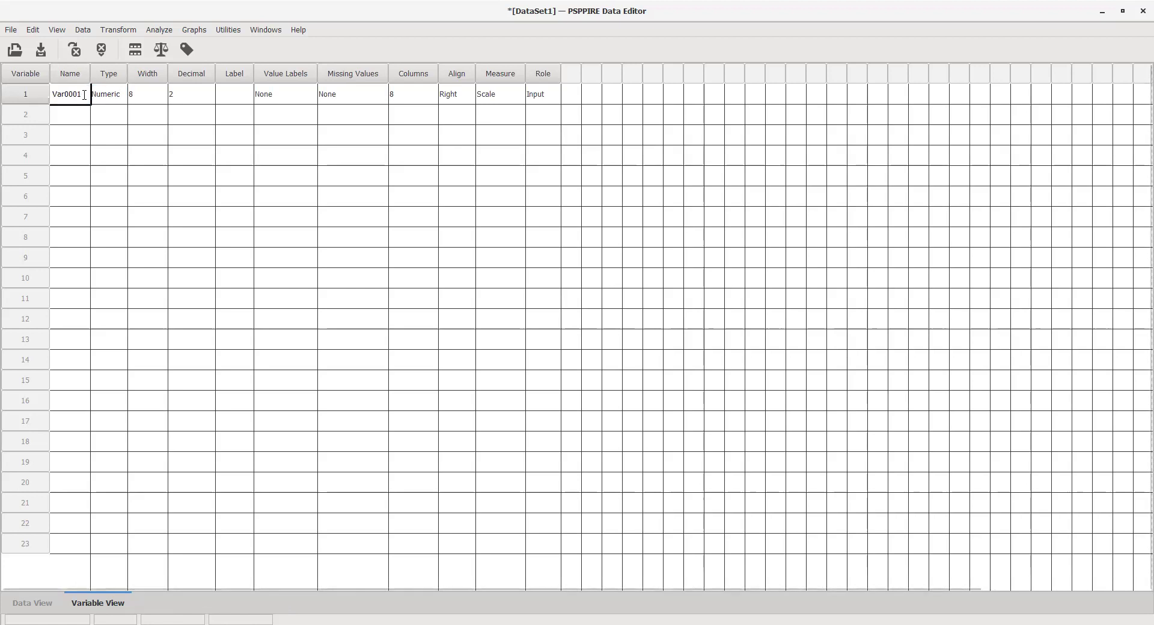
double_click(51, 94)
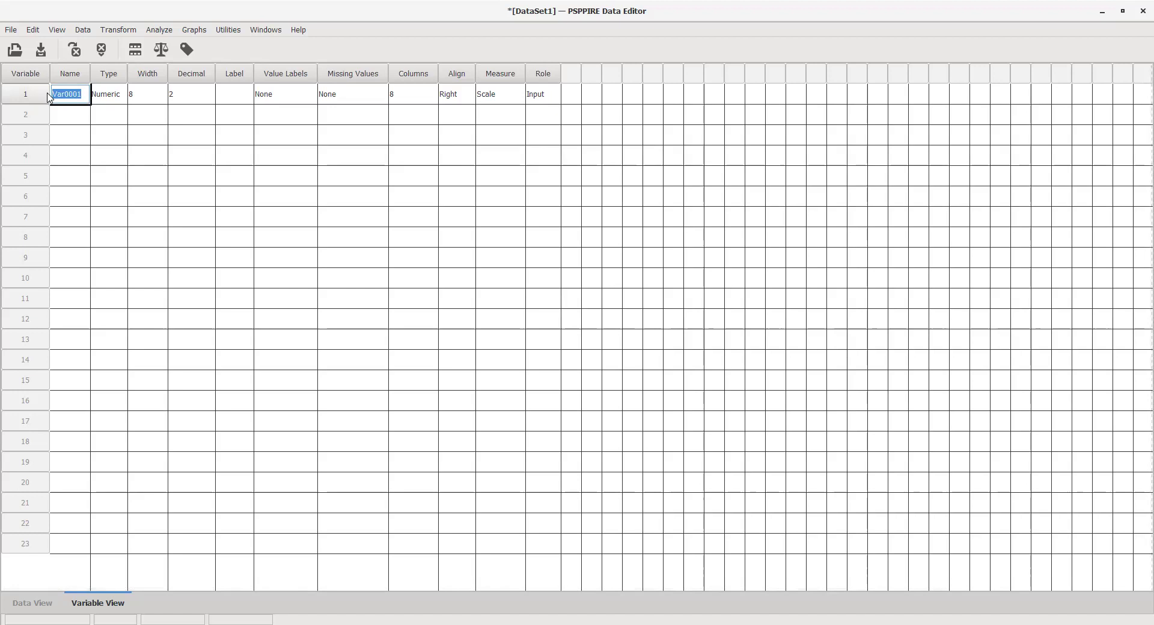
type("Student")
type("Grades")
key("Tab")
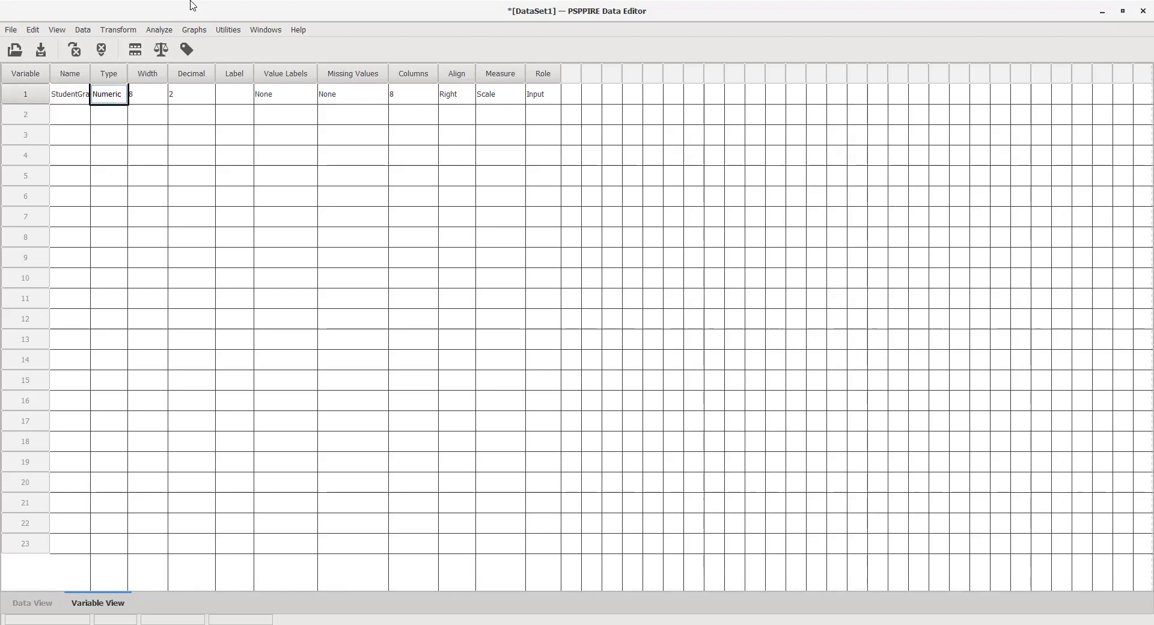
Label StudentGrades 'PSY230 Quiz 1 Grades' and autofit the Label column to show it.
key("Tab")
key("Tab")
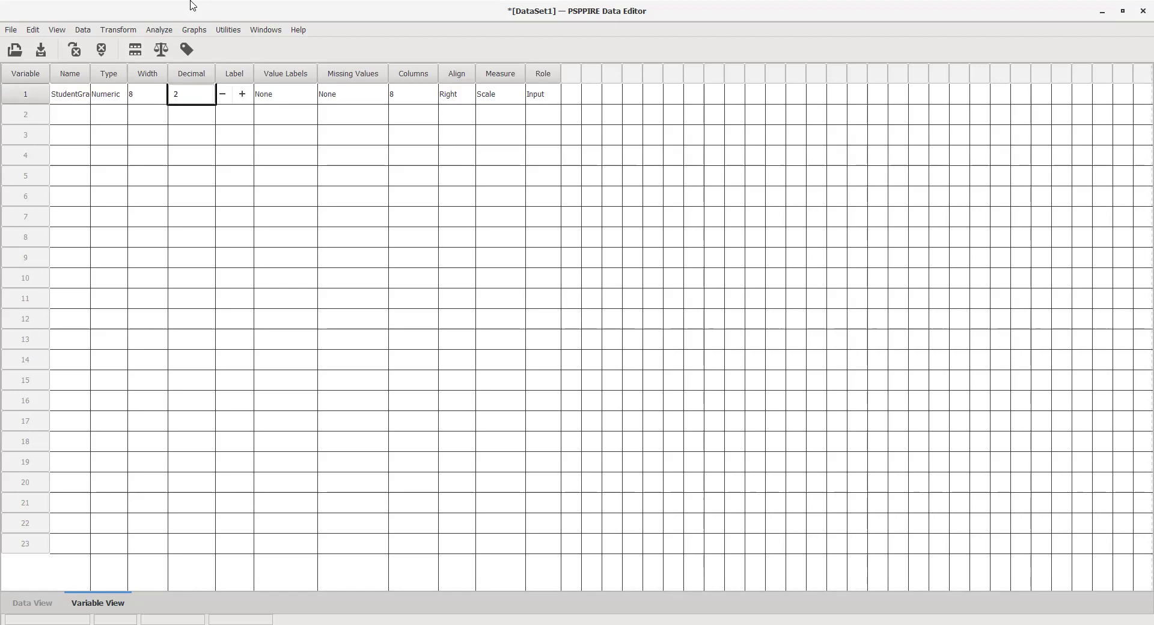
key("Tab")
left_click(241, 94)
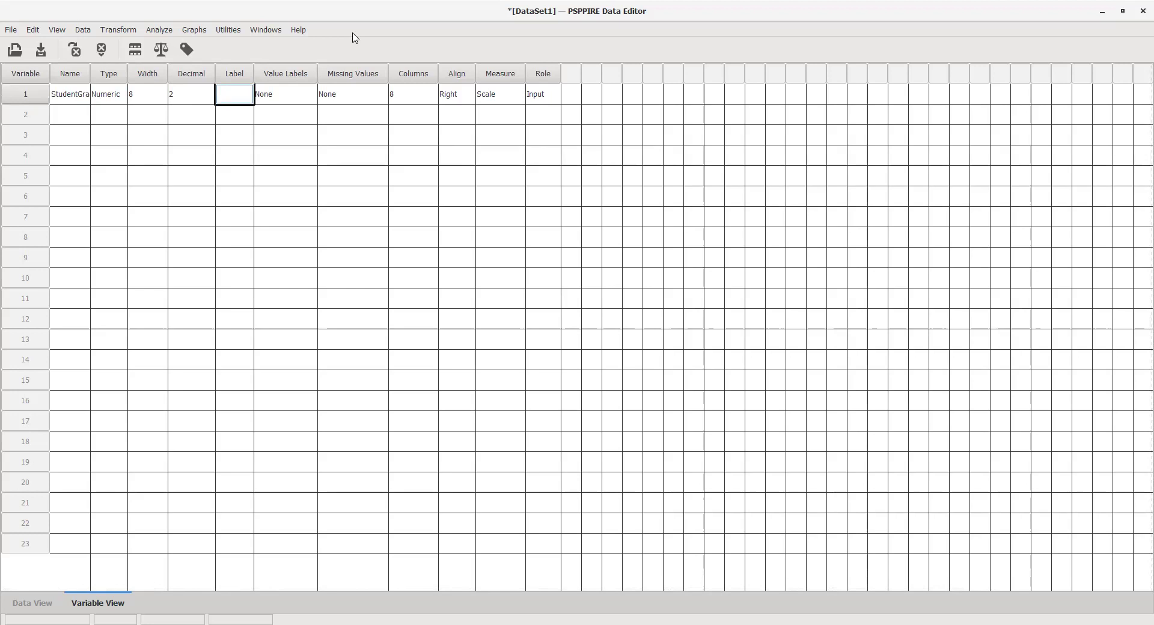
type("PSY230")
type(" Quiz 1")
type(" Gradw")
key("BackSpace")
type("es")
key("Tab")
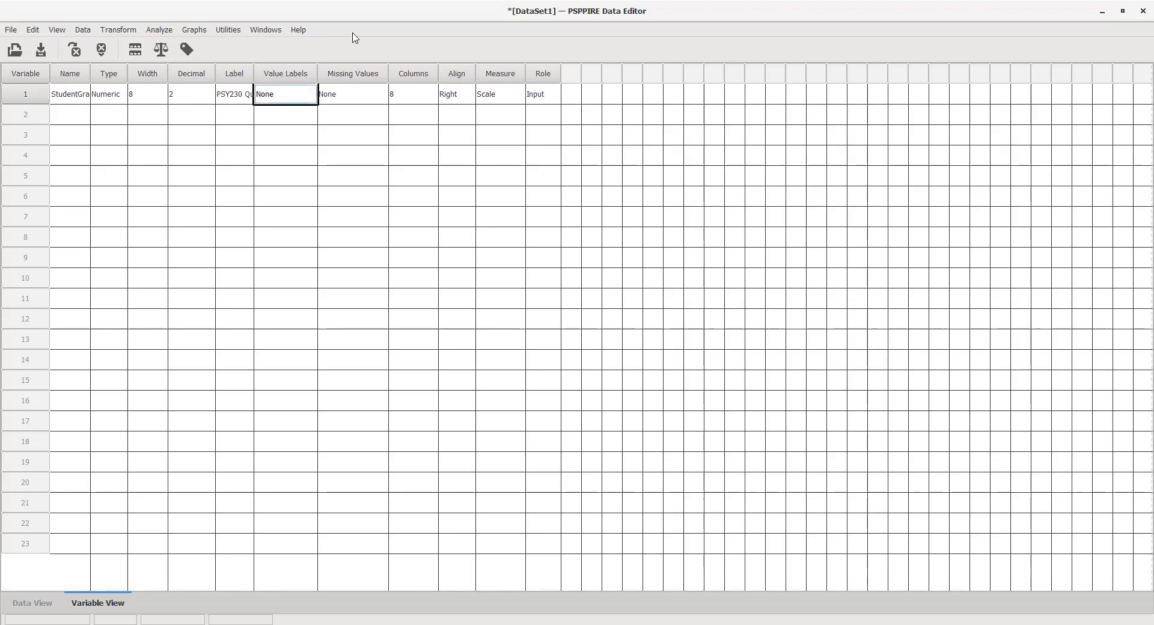
double_click(254, 74)
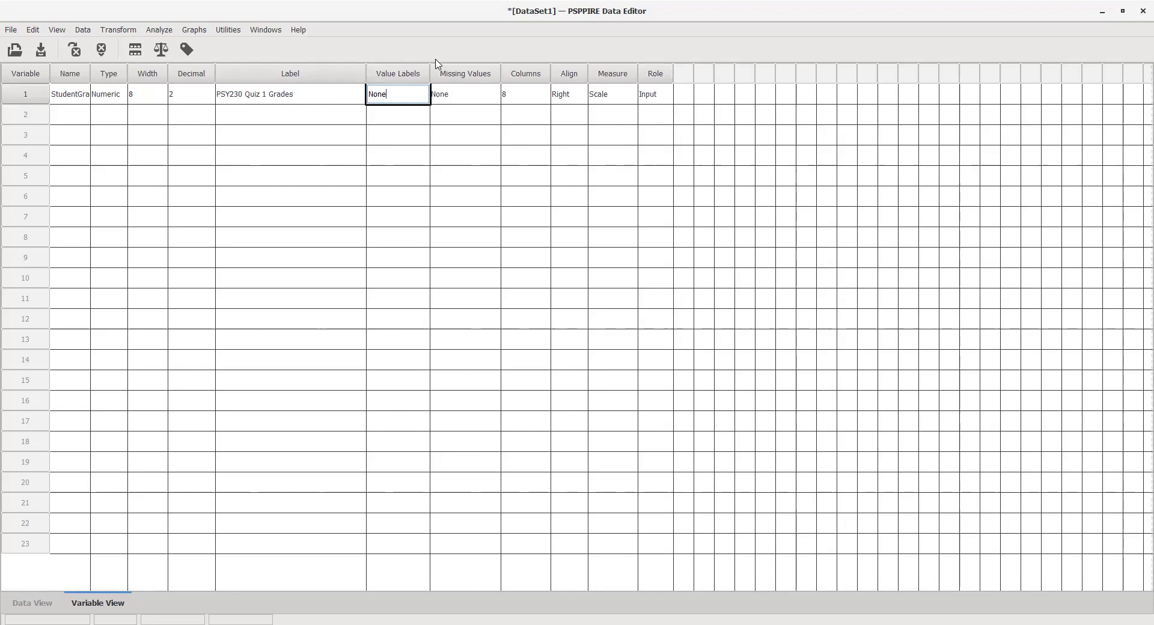
key("Tab")
key("Tab")
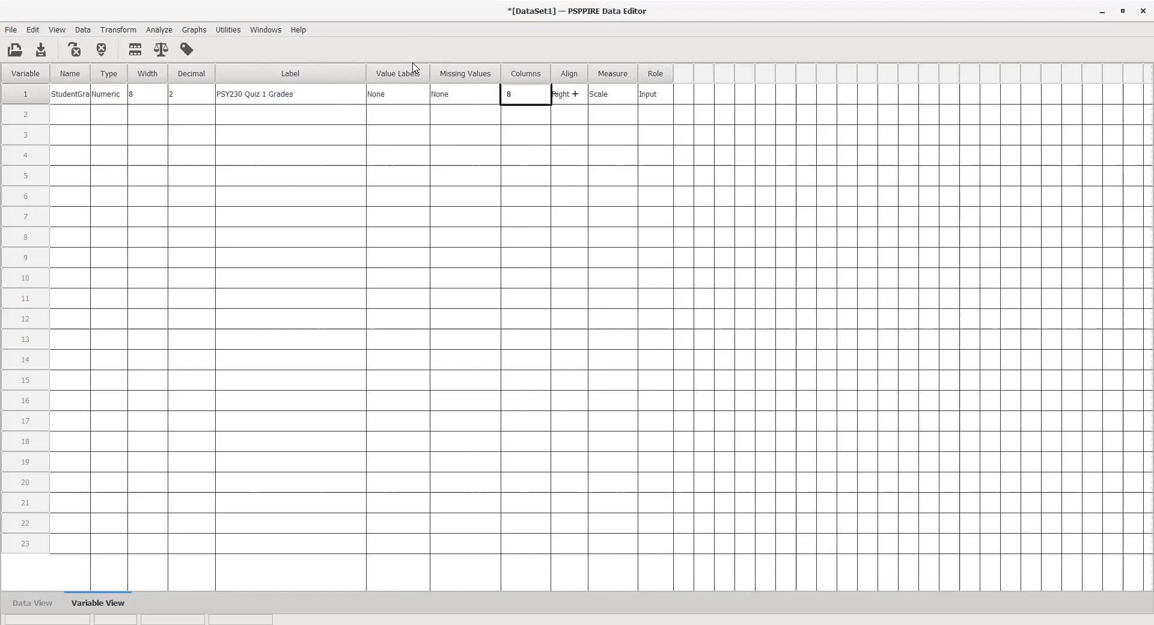
key("Tab")
key("Tab")
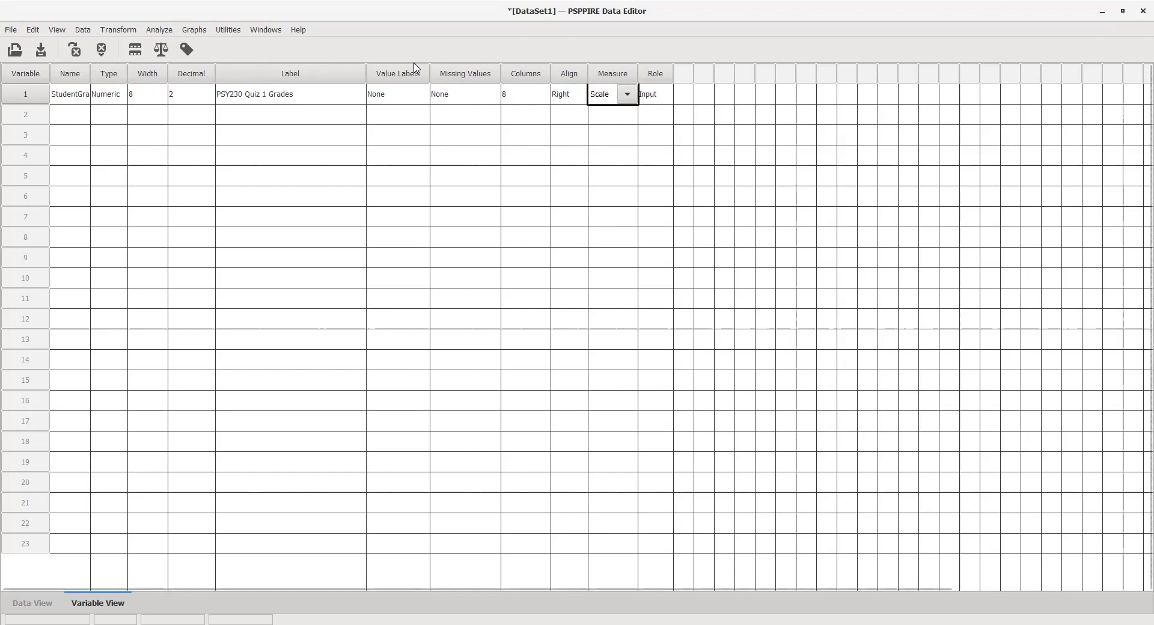
left_click(626, 96)
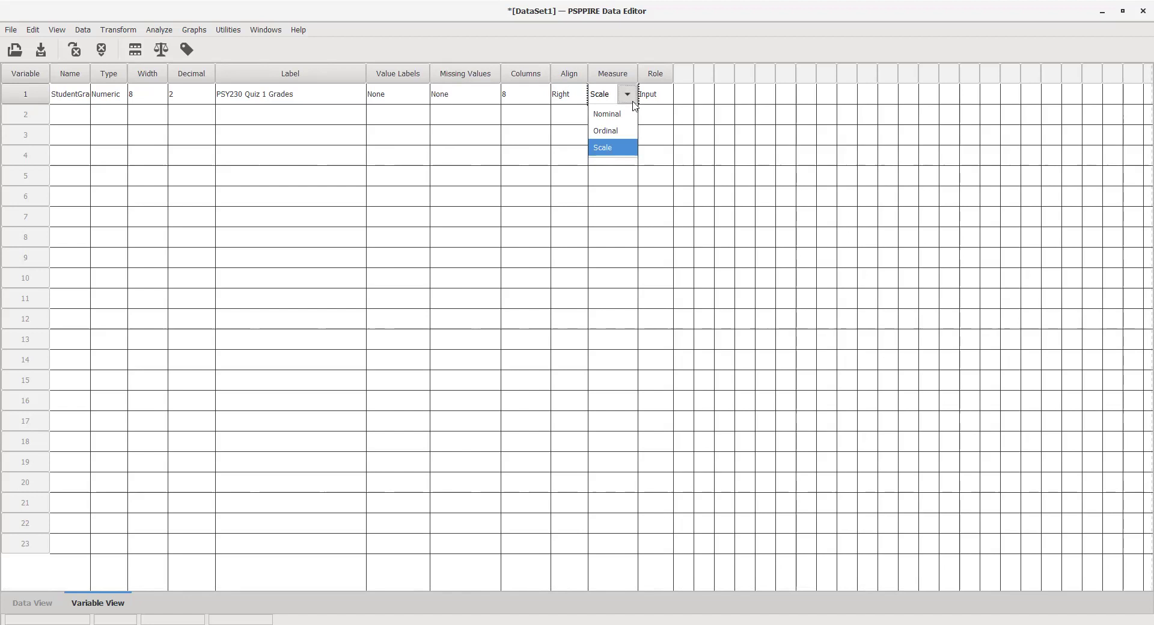
left_click(615, 151)
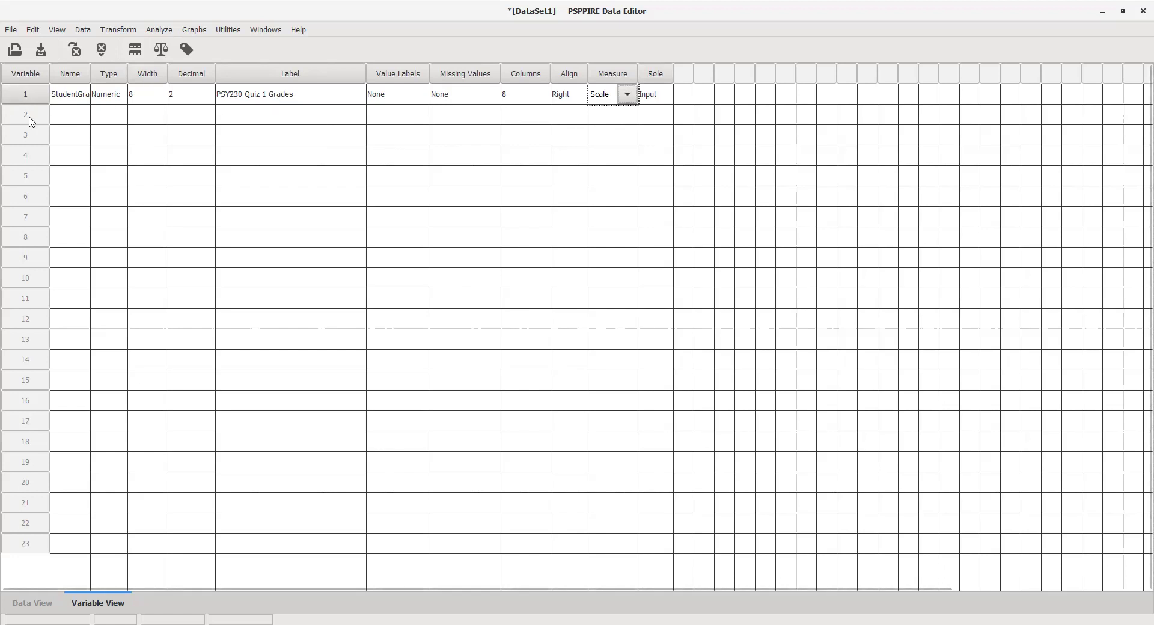
Name the second variable Gender, set 0 decimals, and label it 'Gender Identity'.
left_click(77, 121)
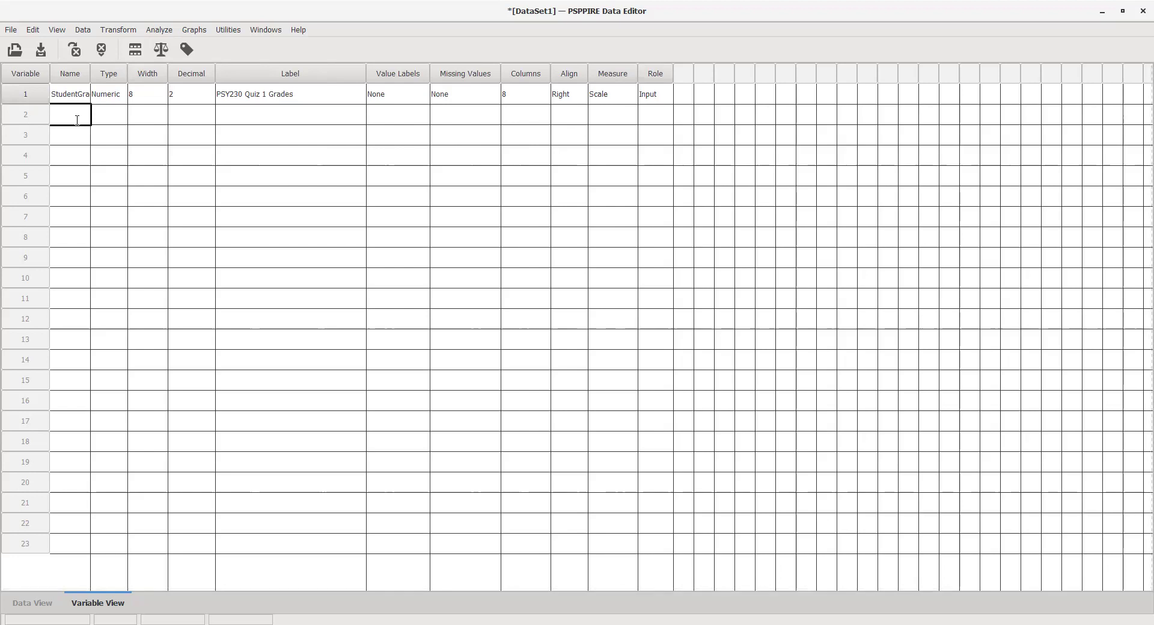
type("Gende")
key("Tab")
key("Tab")
key("Tab")
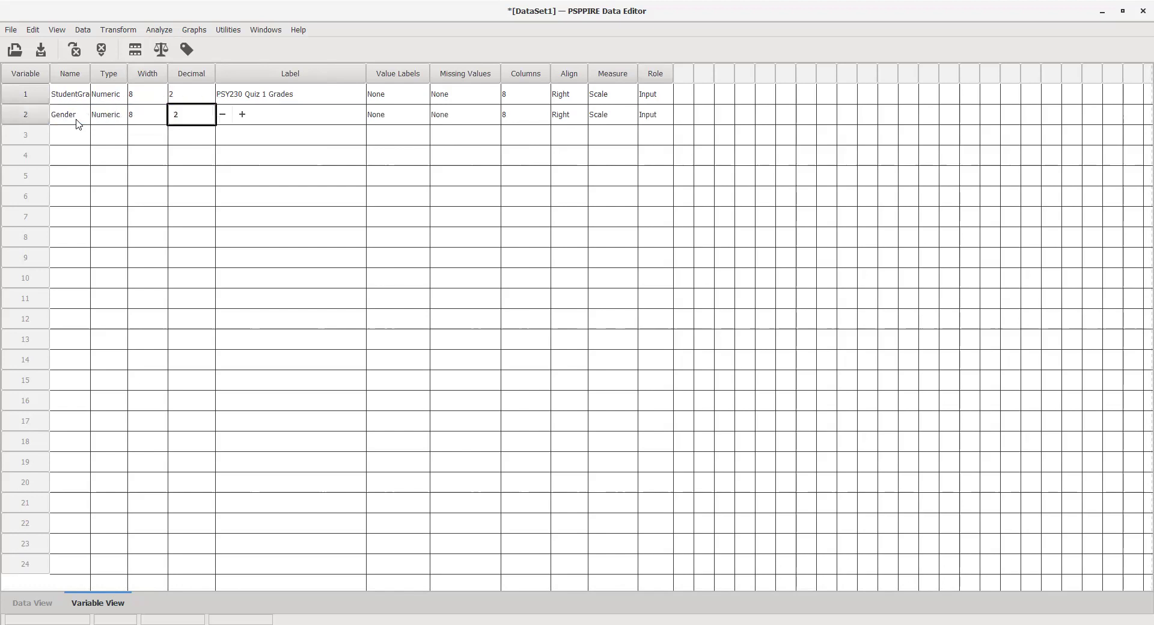
left_click(228, 117)
left_click(228, 118)
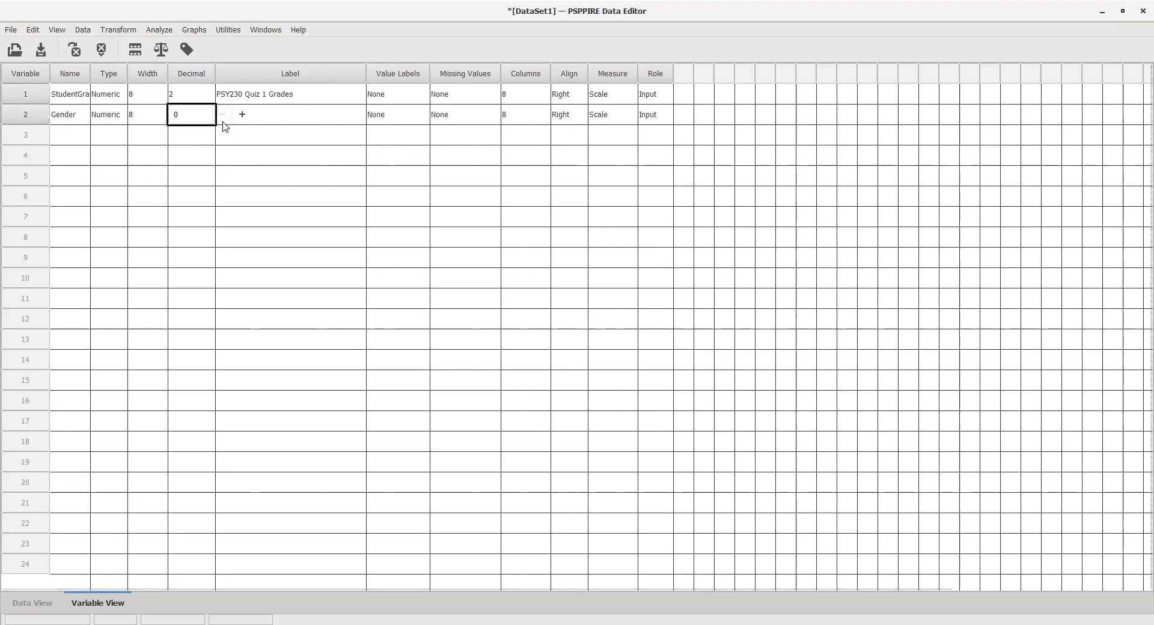
left_click(284, 115)
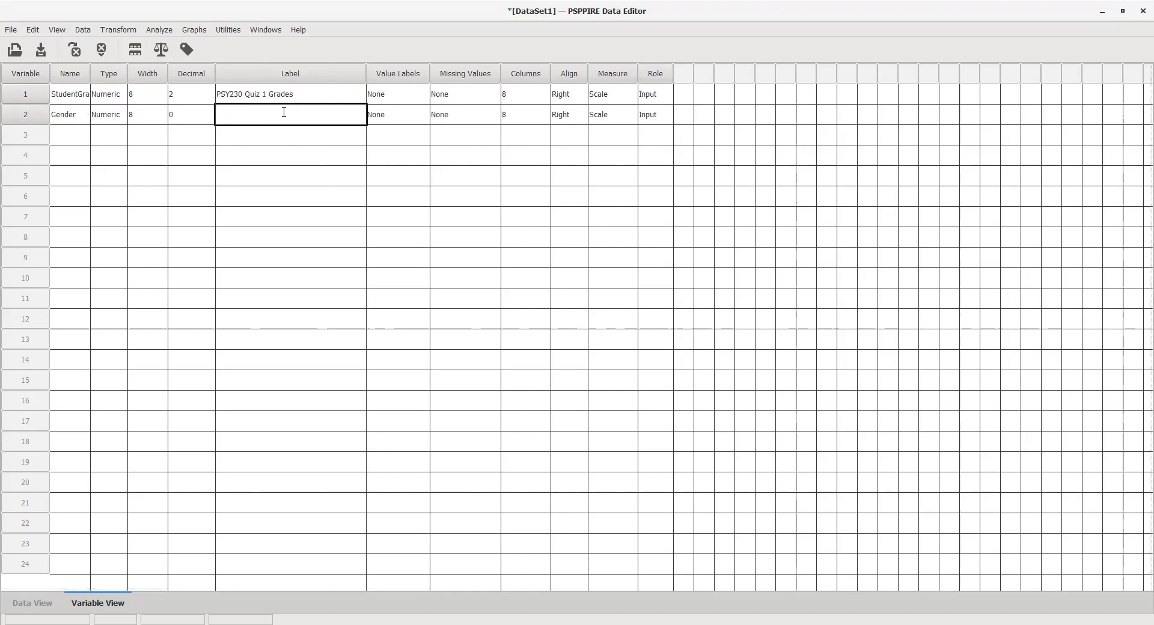
type("Gender Identity")
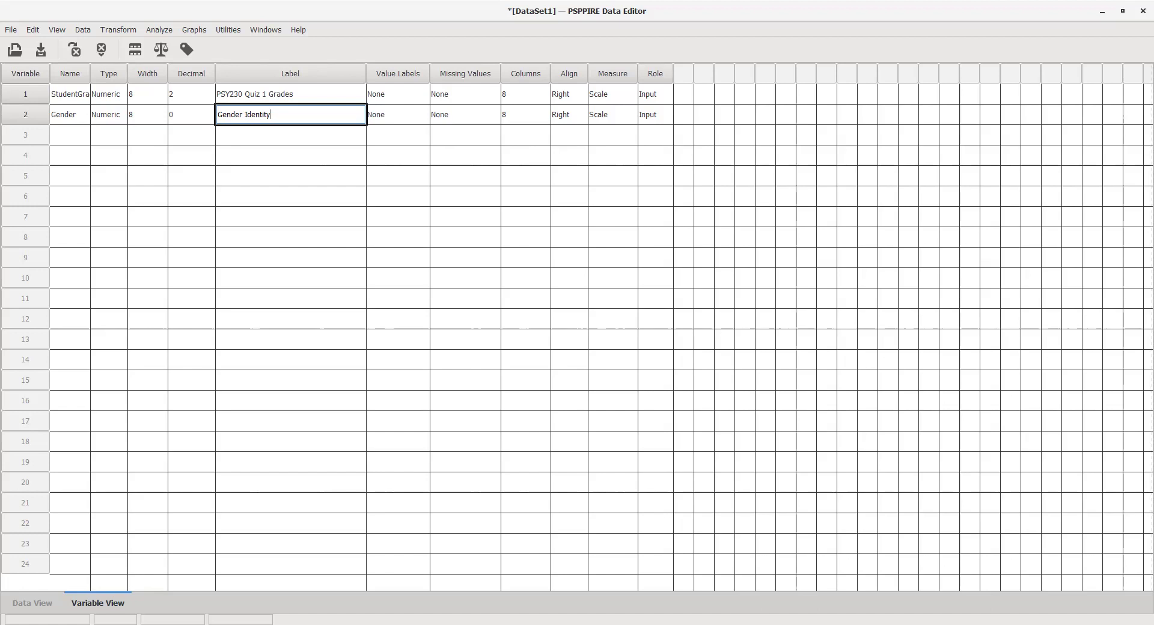
key("Tab")
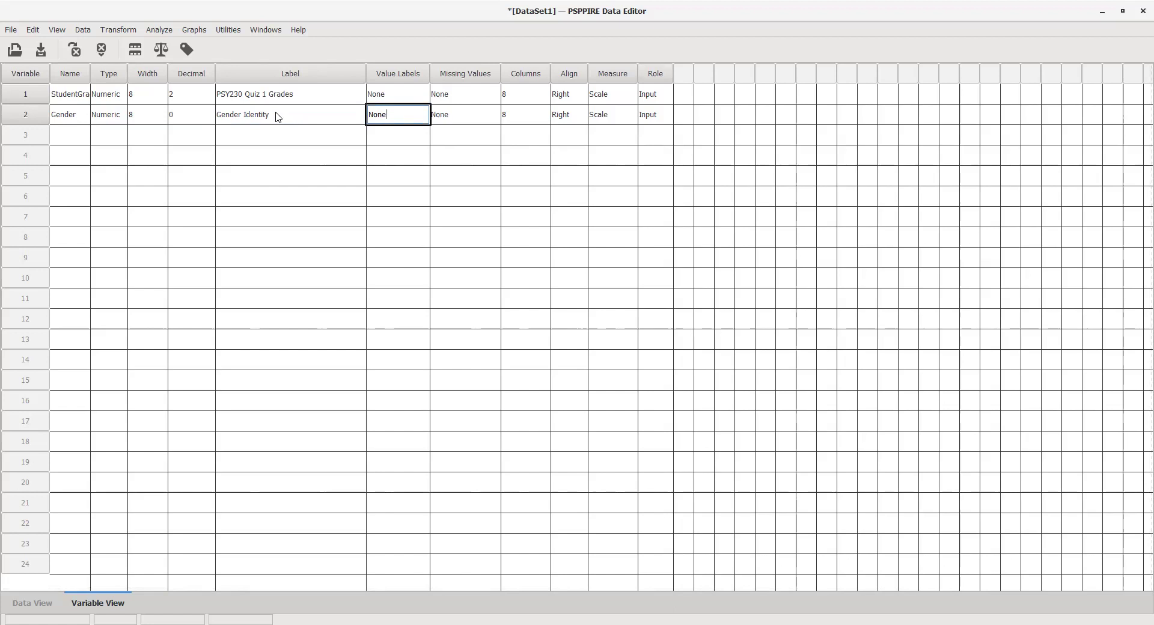
Add value labels 1 = Male and 2 = Female to Gender.
left_click(410, 116)
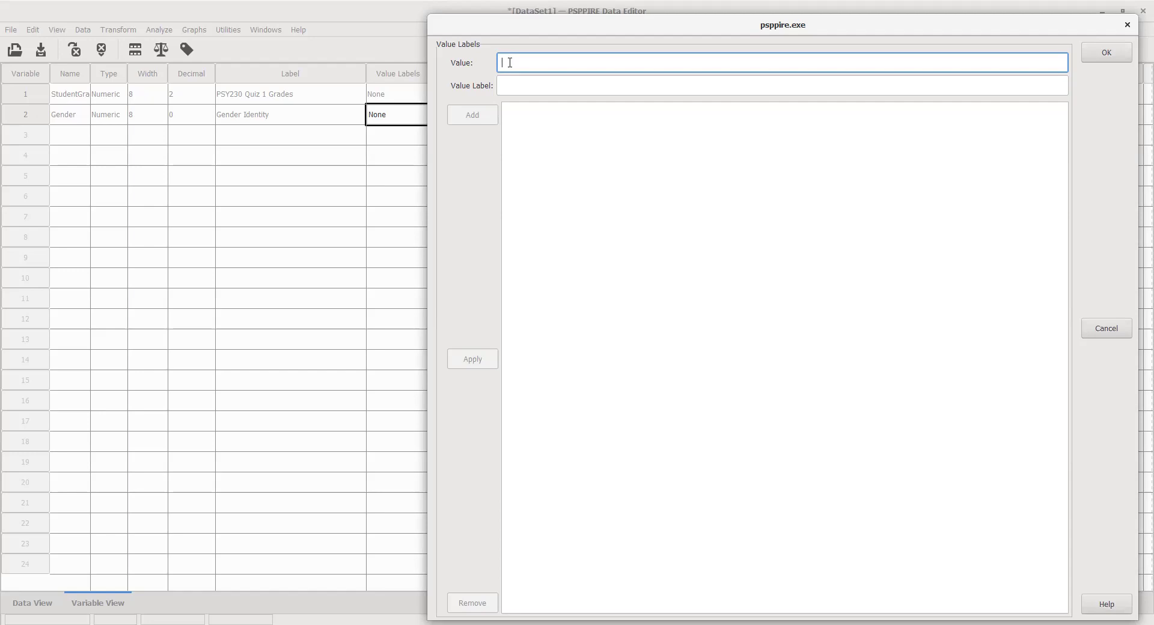
type("1")
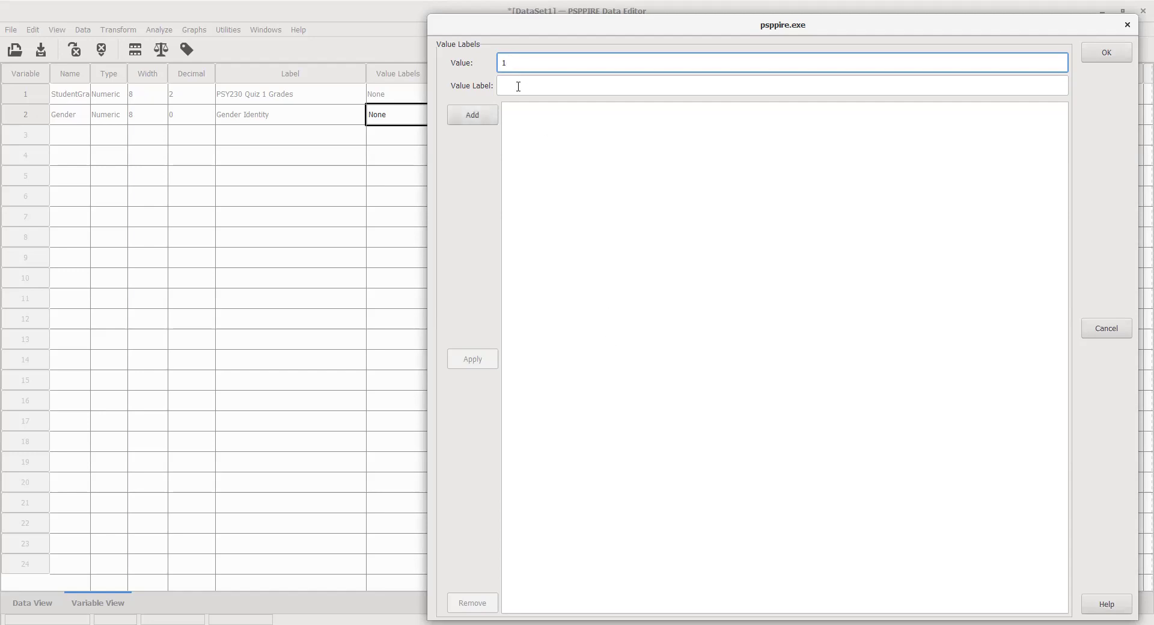
left_click(518, 87)
type("Male")
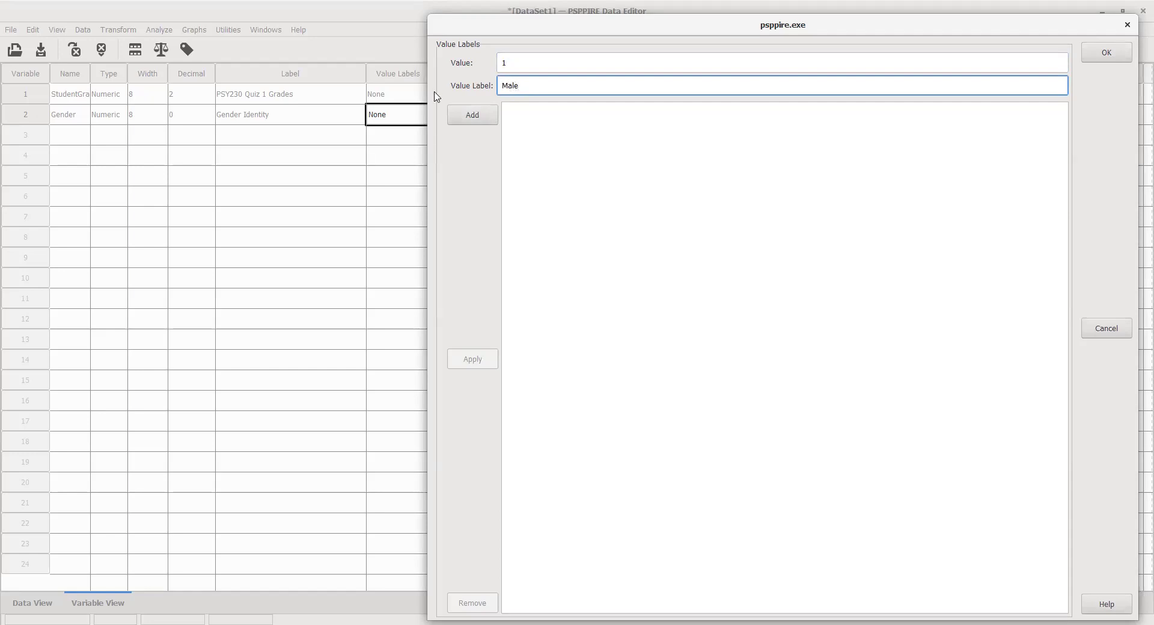
left_click(472, 115)
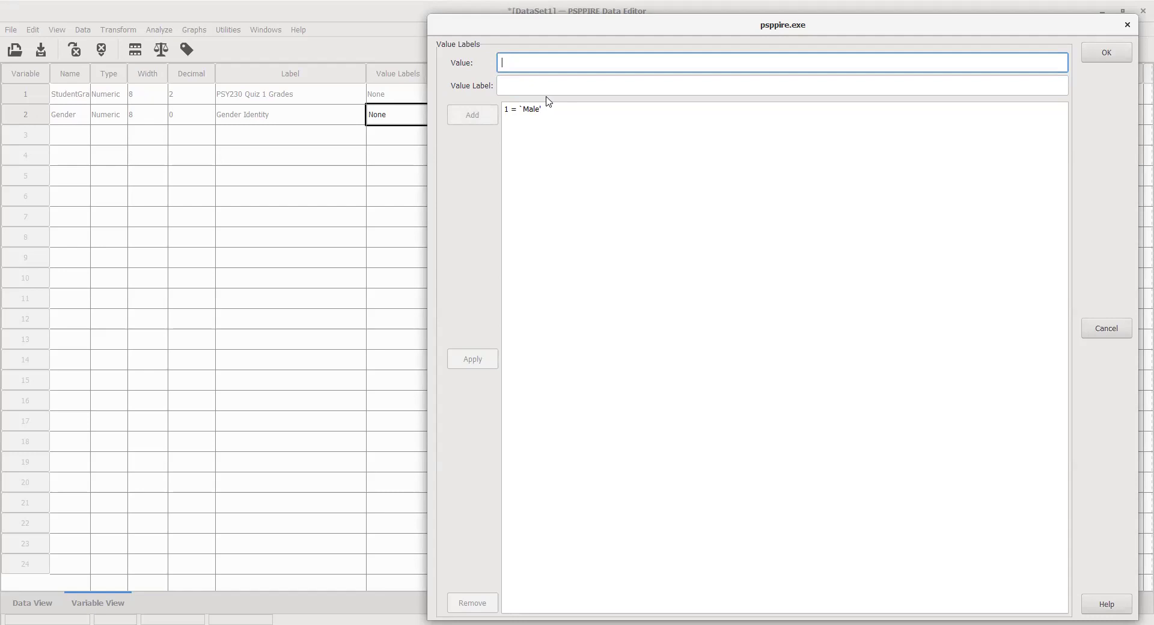
type("2")
left_click(520, 86)
type("Female")
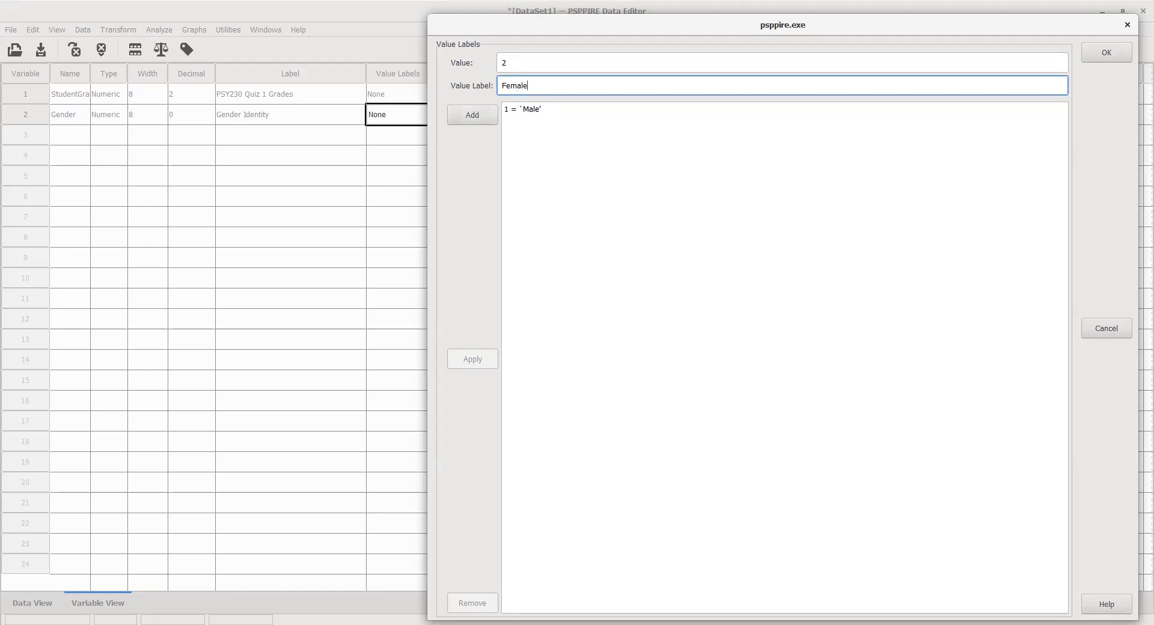
left_click(466, 115)
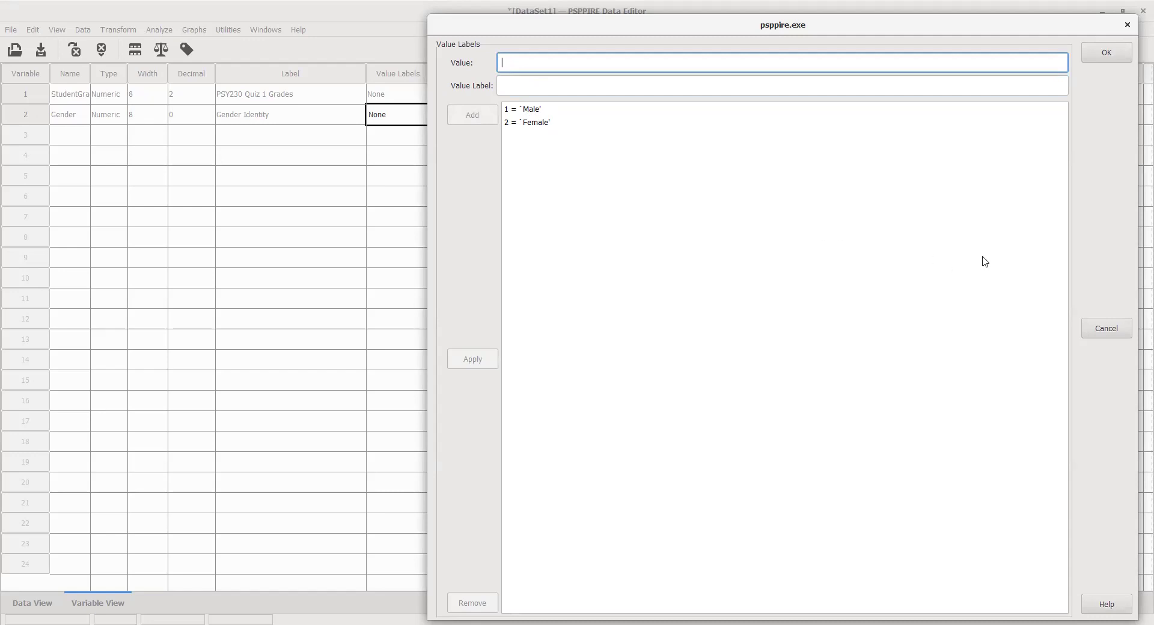
left_click(1109, 57)
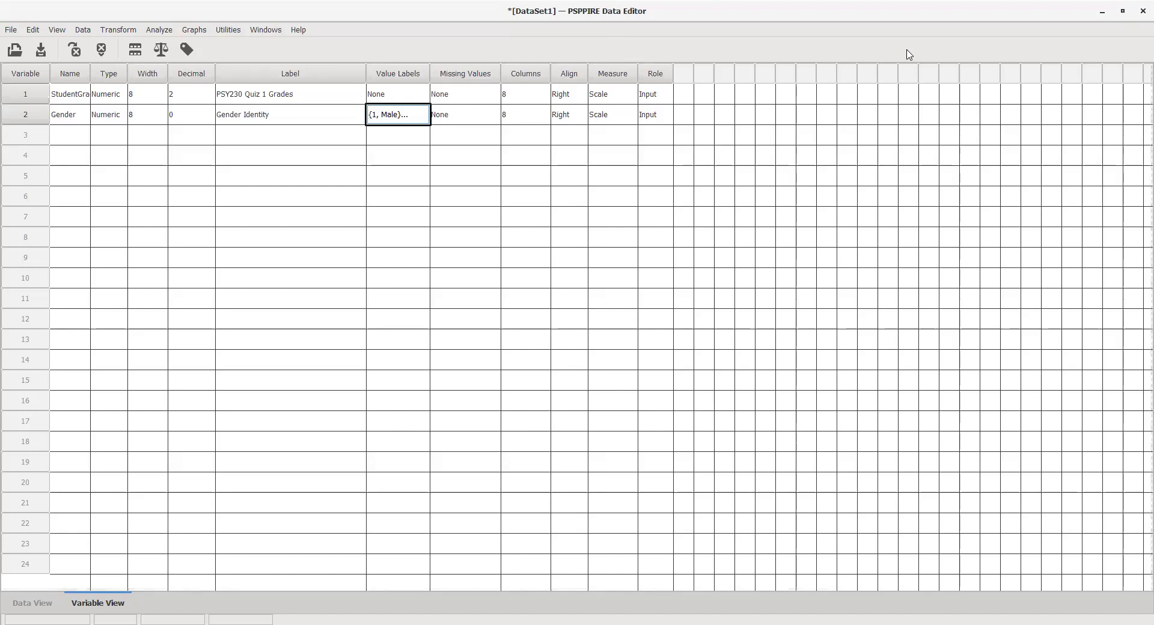
Set Gender's measure to Nominal and switch to Data View.
key("Tab")
key("Tab")
key("Tab")
key("Tab")
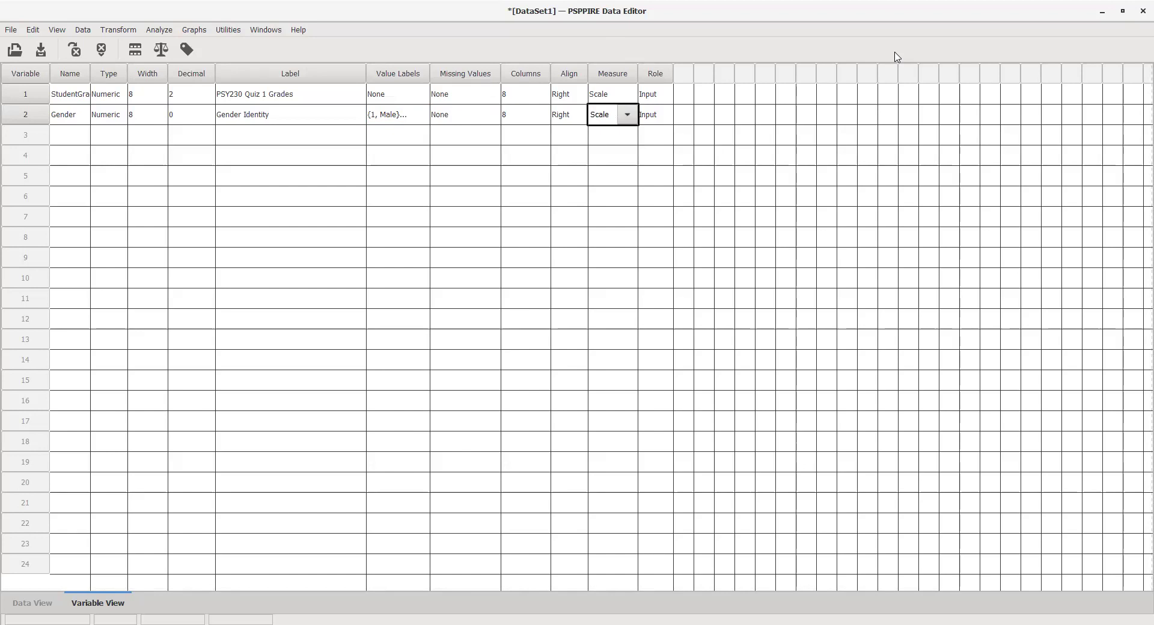
left_click(631, 120)
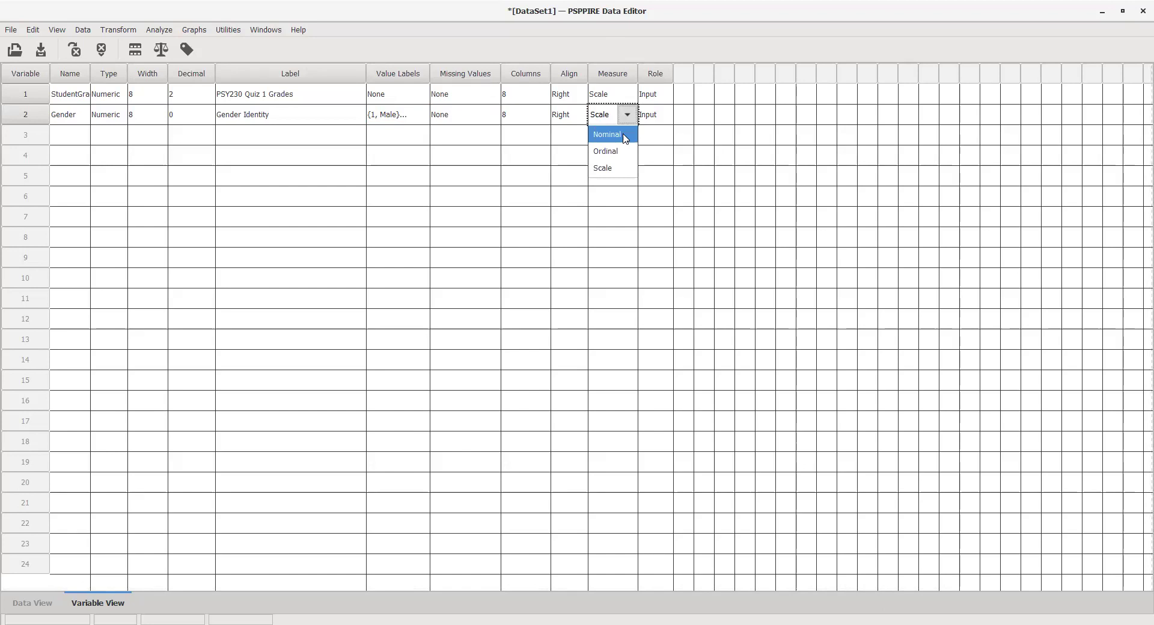
left_click(607, 135)
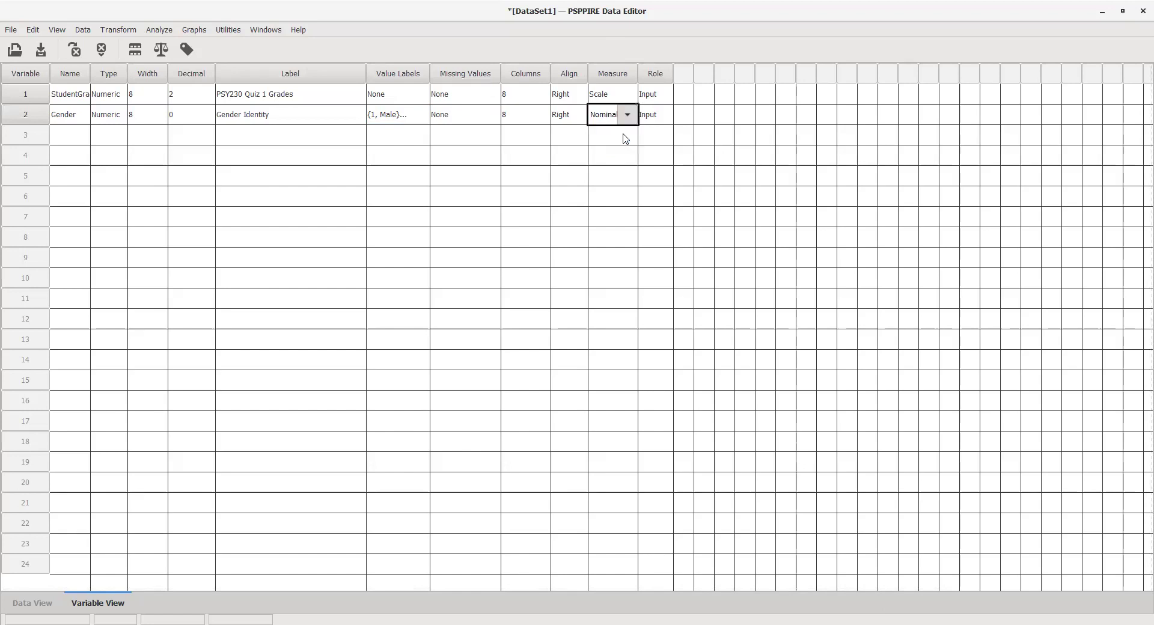
left_click(25, 610)
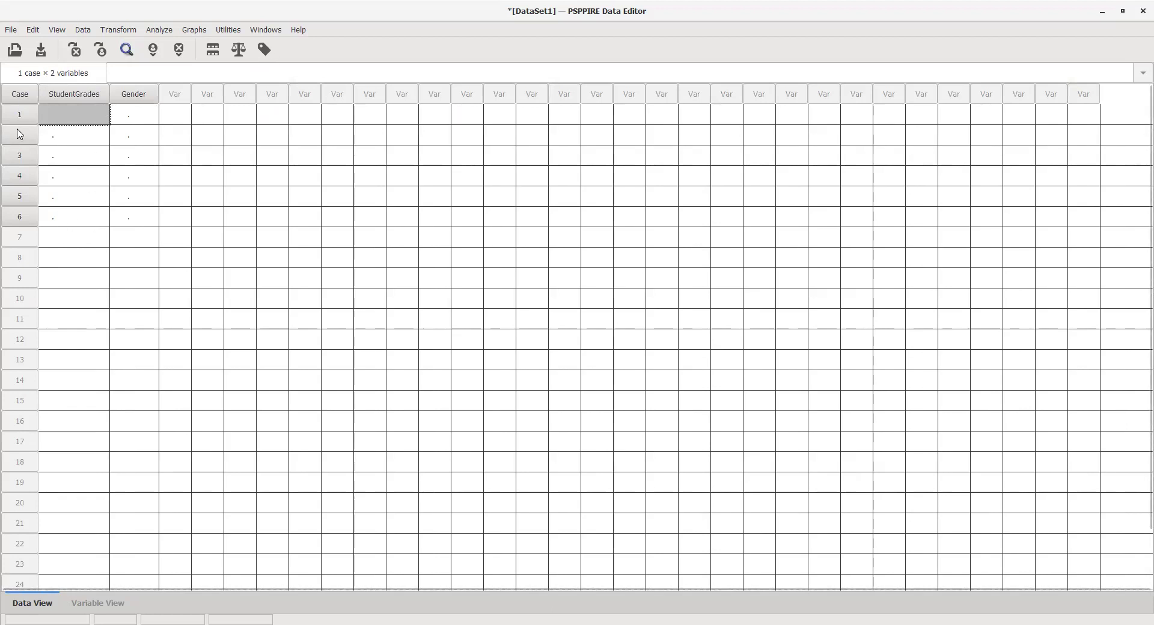
Enter grades 90, 84, 79, 80, 91 and 88 in StudentGrades rows 1–6.
left_click(81, 110)
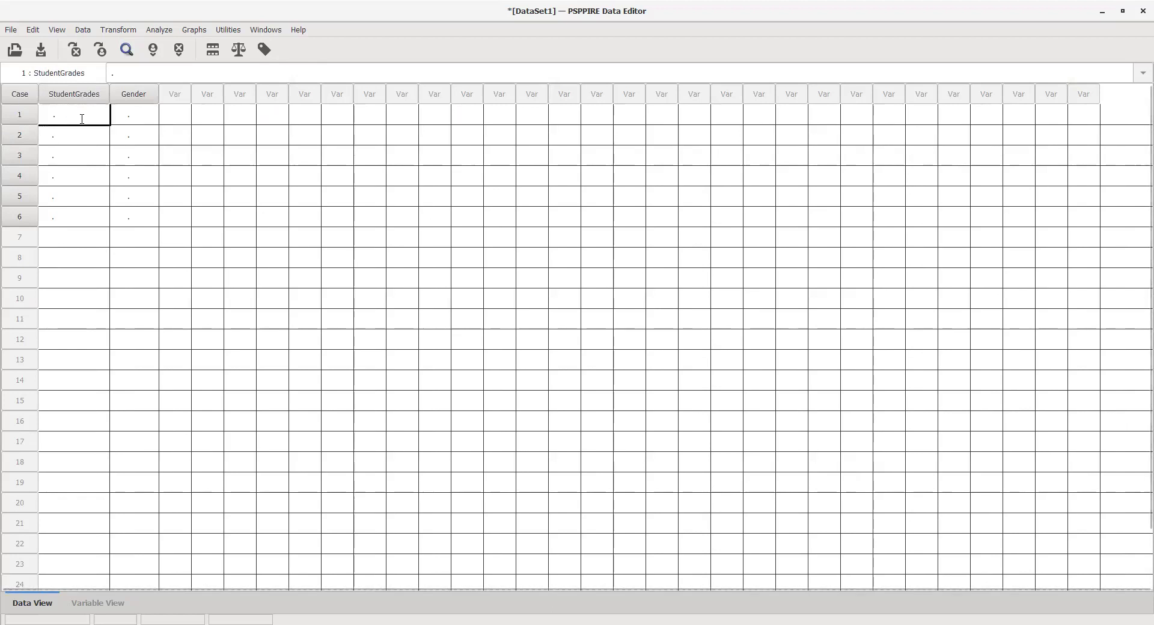
type("90")
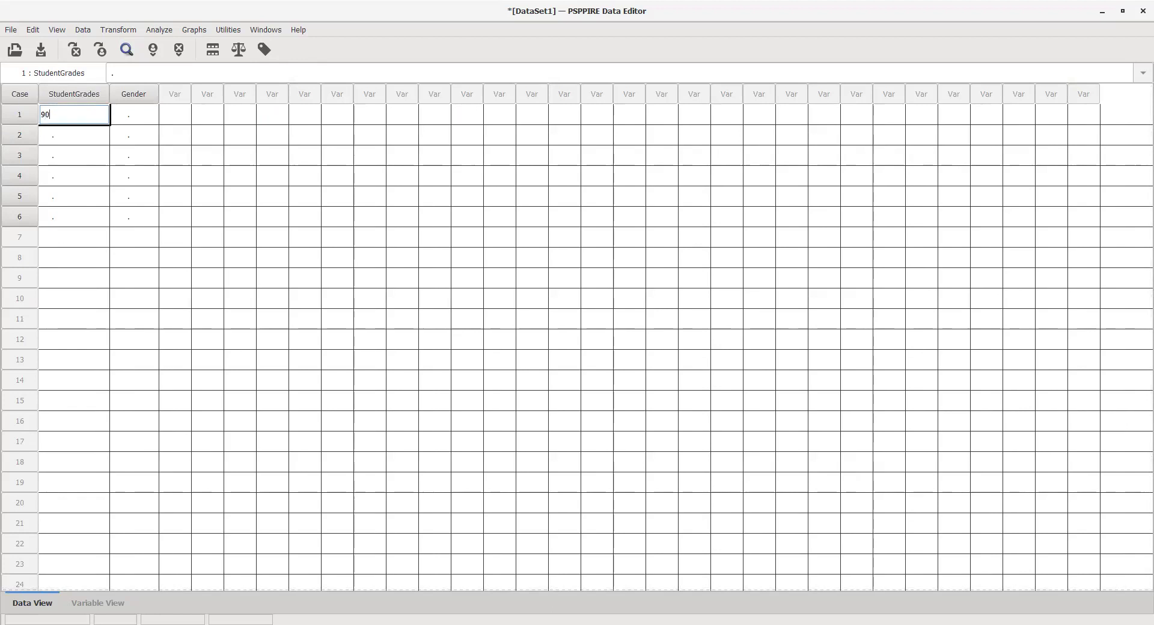
key("Tab")
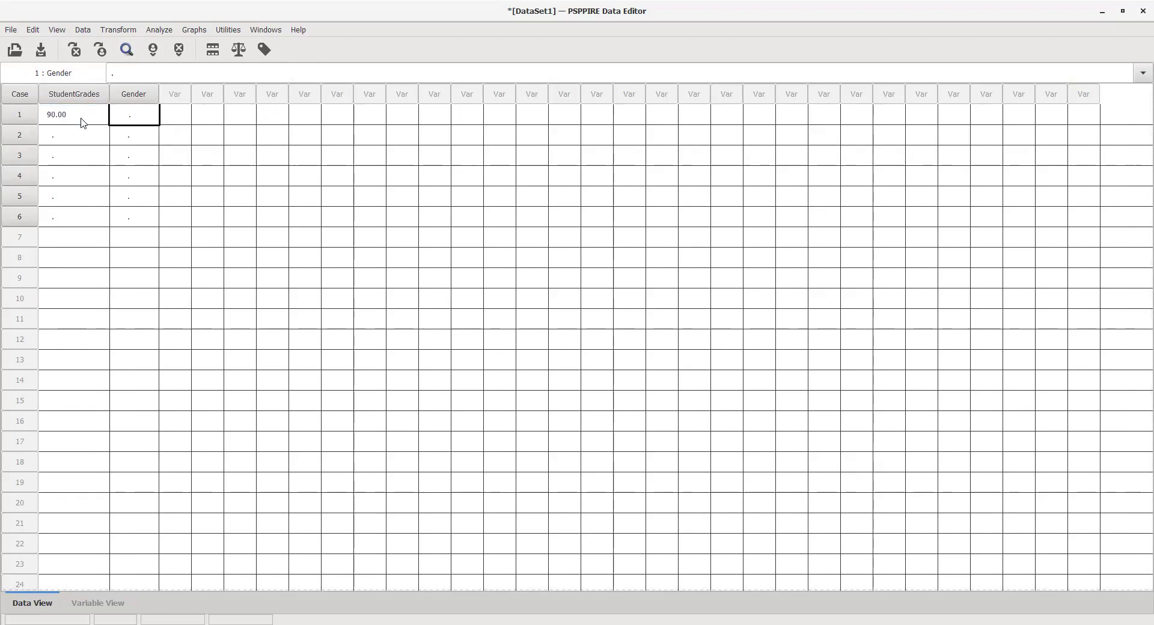
left_click(70, 141)
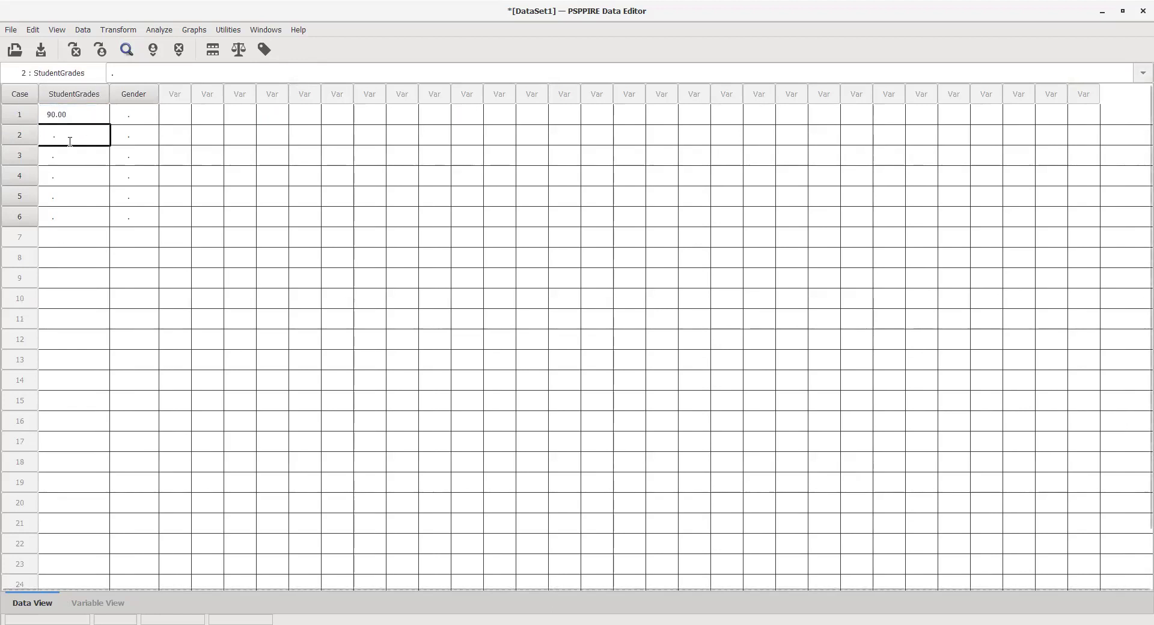
type("84")
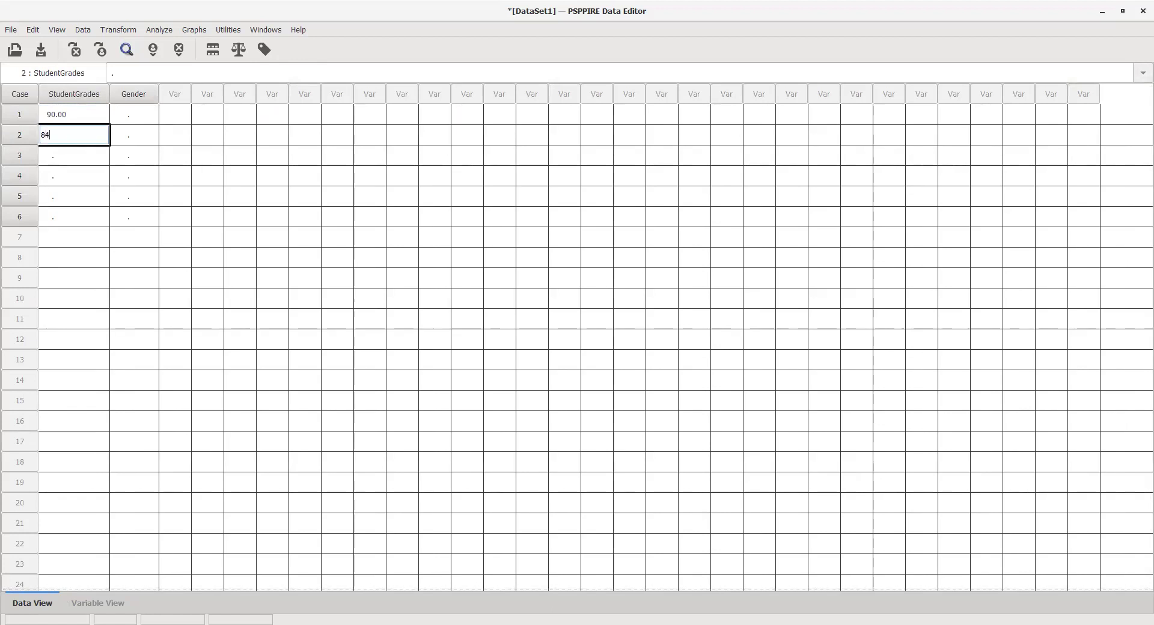
key("Tab")
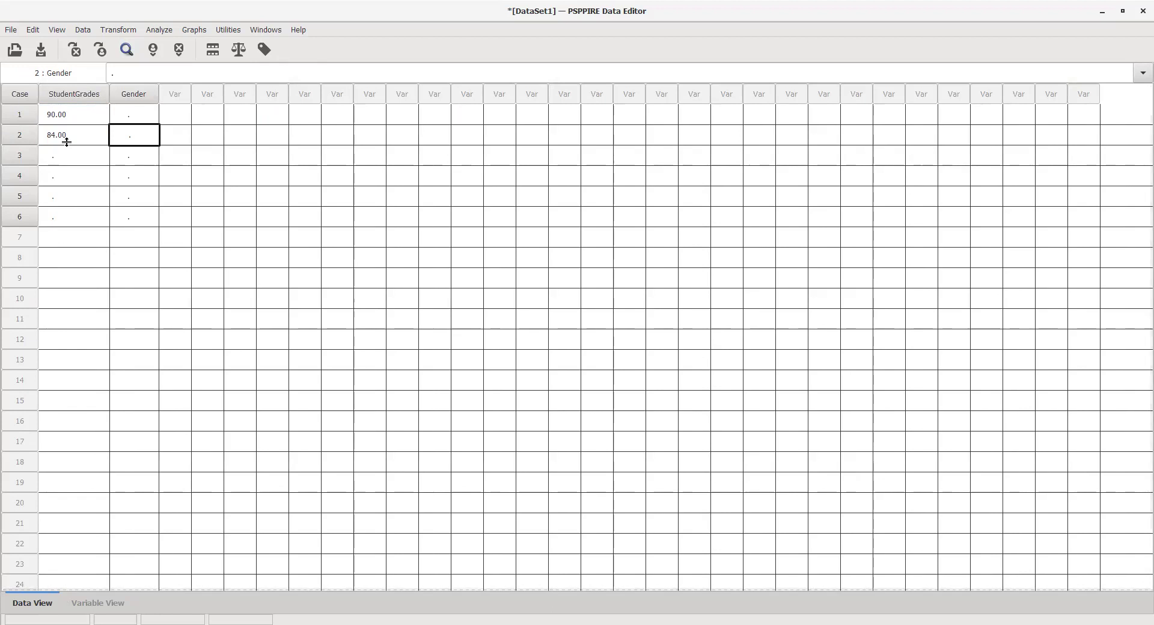
left_click(77, 155)
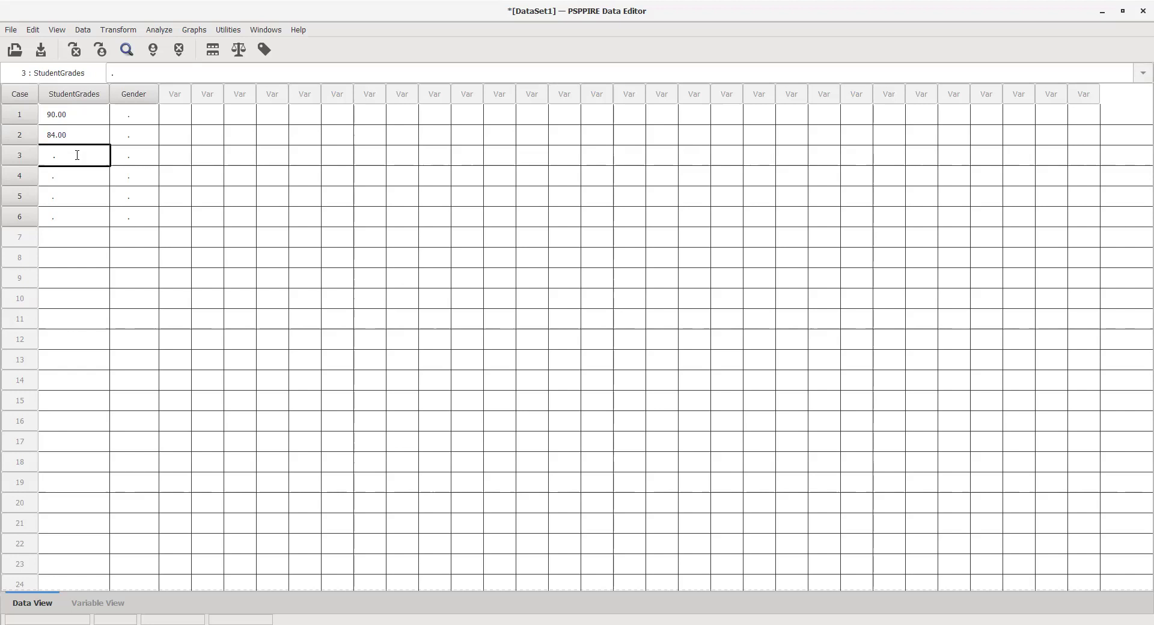
type("79")
key("Return")
type("80")
key("Return")
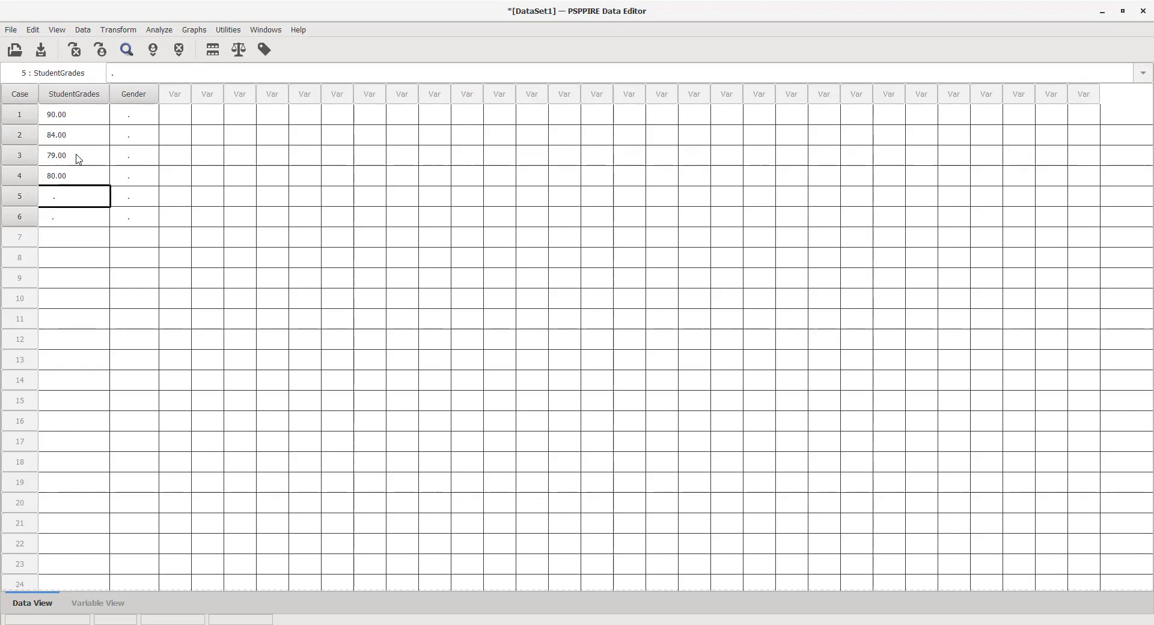
type("91")
key("Return")
type("88")
key("Return")
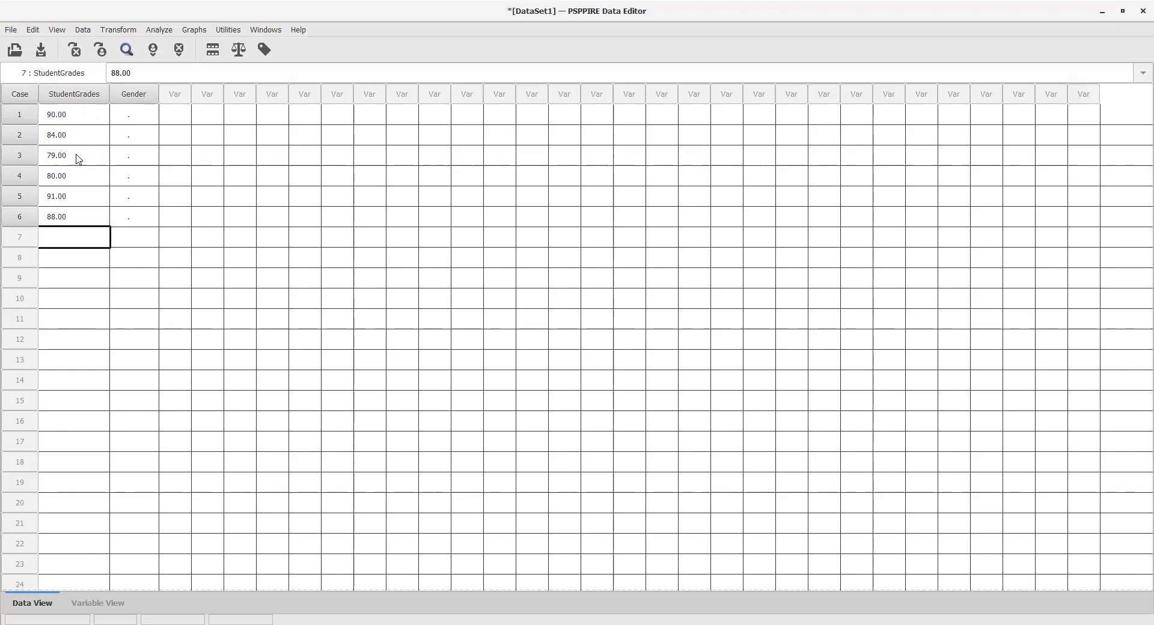
Enter Gender codes 1, 1, 1, 2, 2, 2 for the six students.
left_click(130, 115)
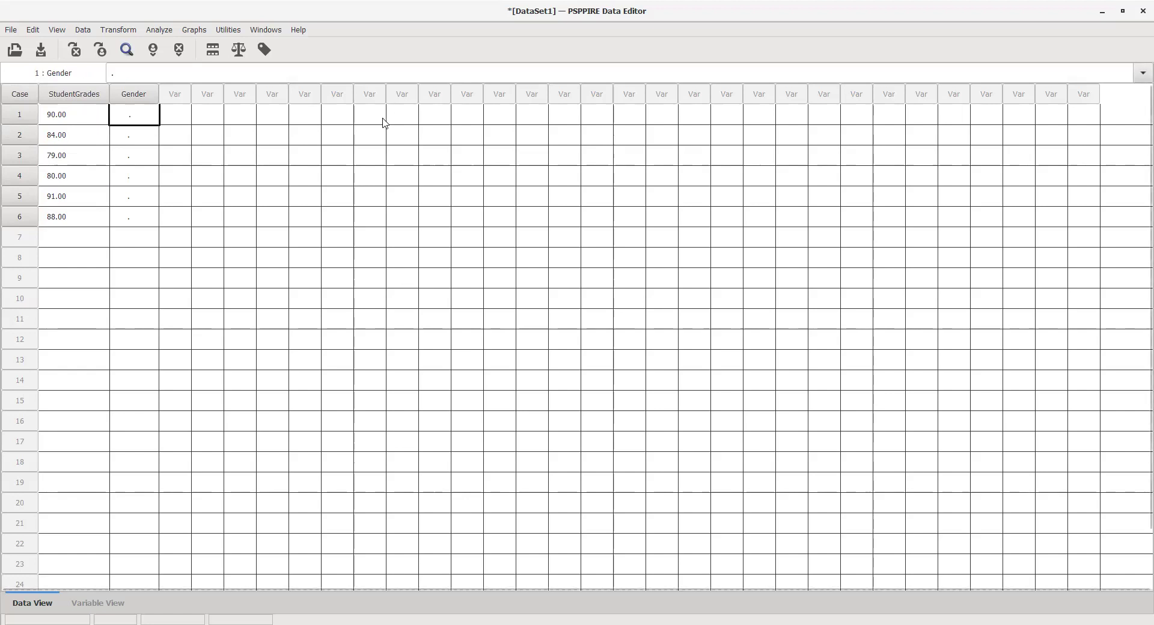
type("1")
key("Return")
type("1")
key("Return")
type("1")
key("Return")
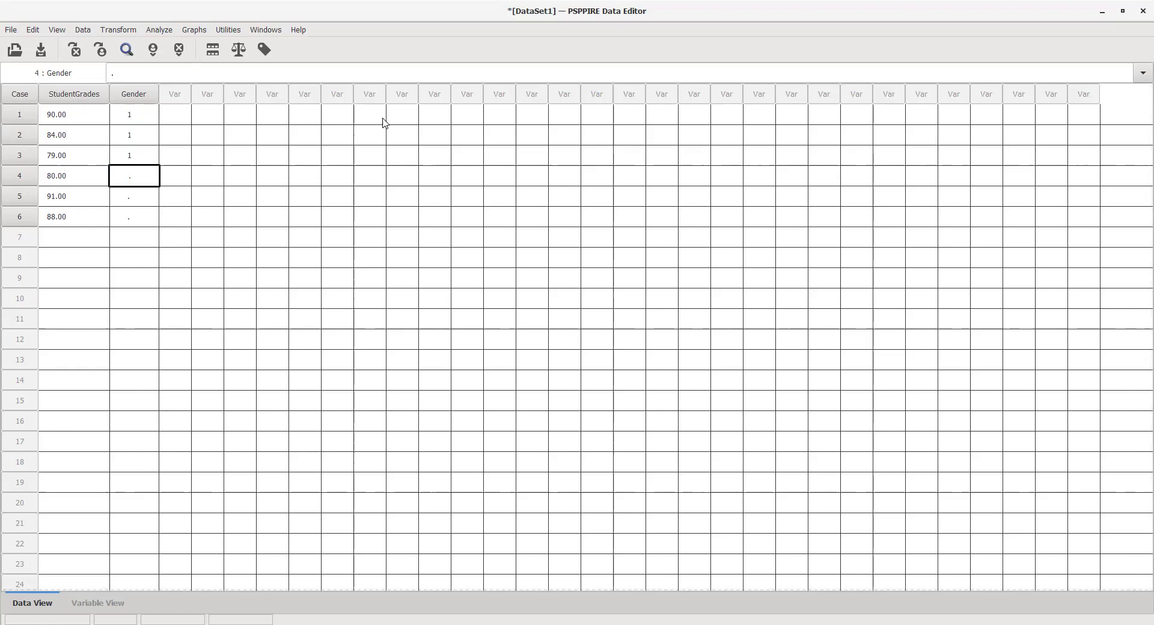
type("2")
key("Return")
type("2")
key("Return")
type("2")
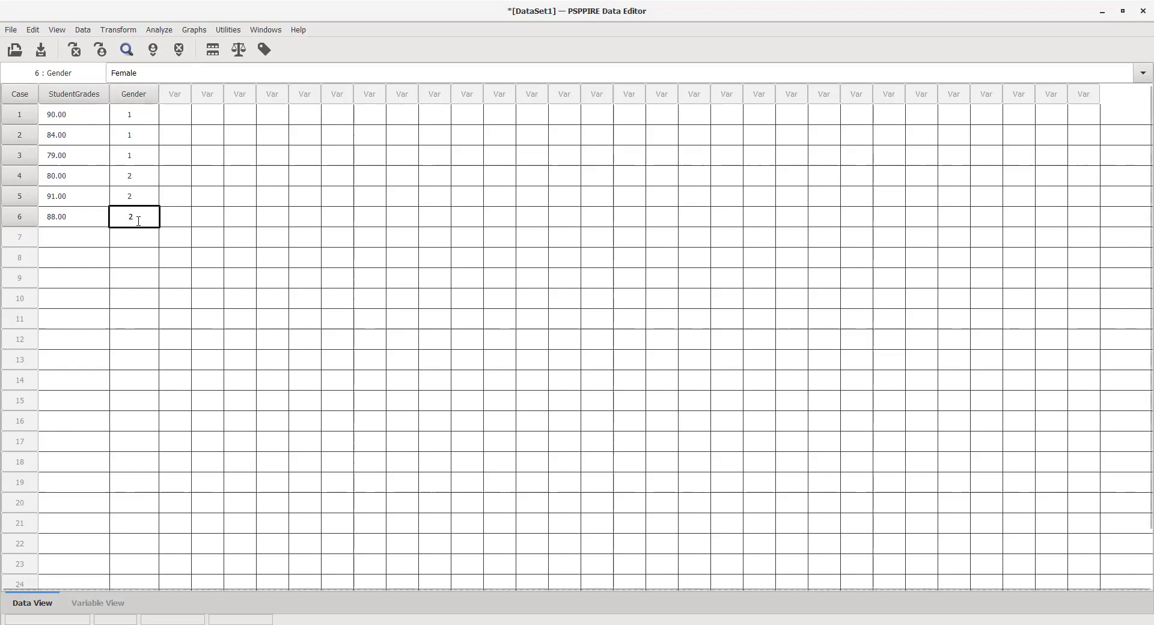
left_click(84, 115)
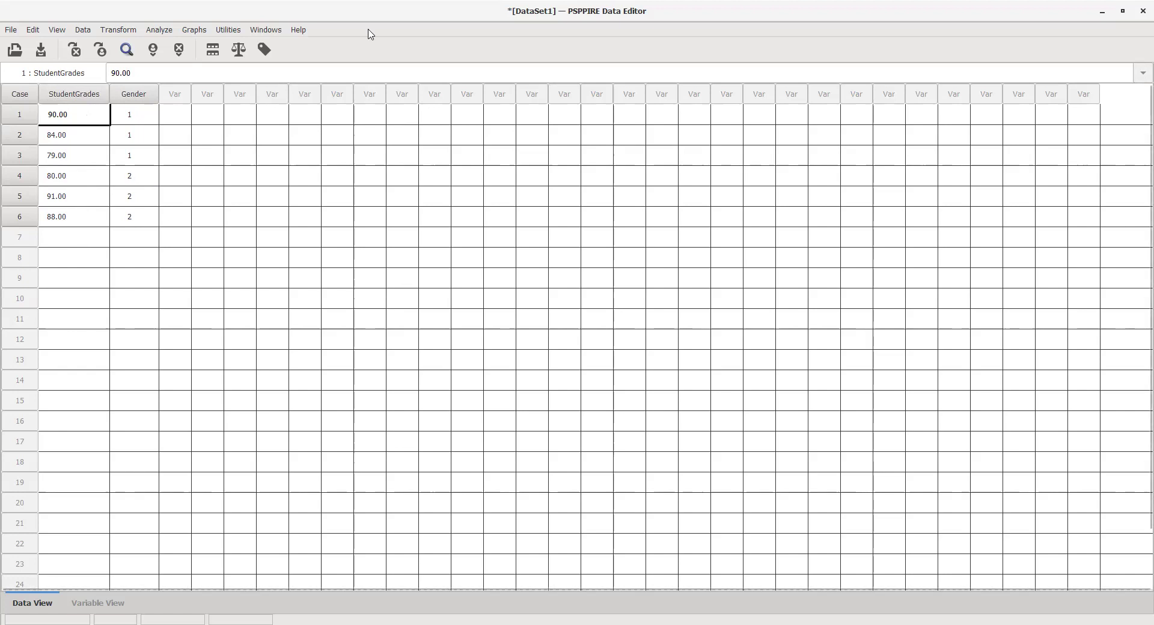
Select the StudentGrades and Gender columns in the data grid.
left_click(939, 71)
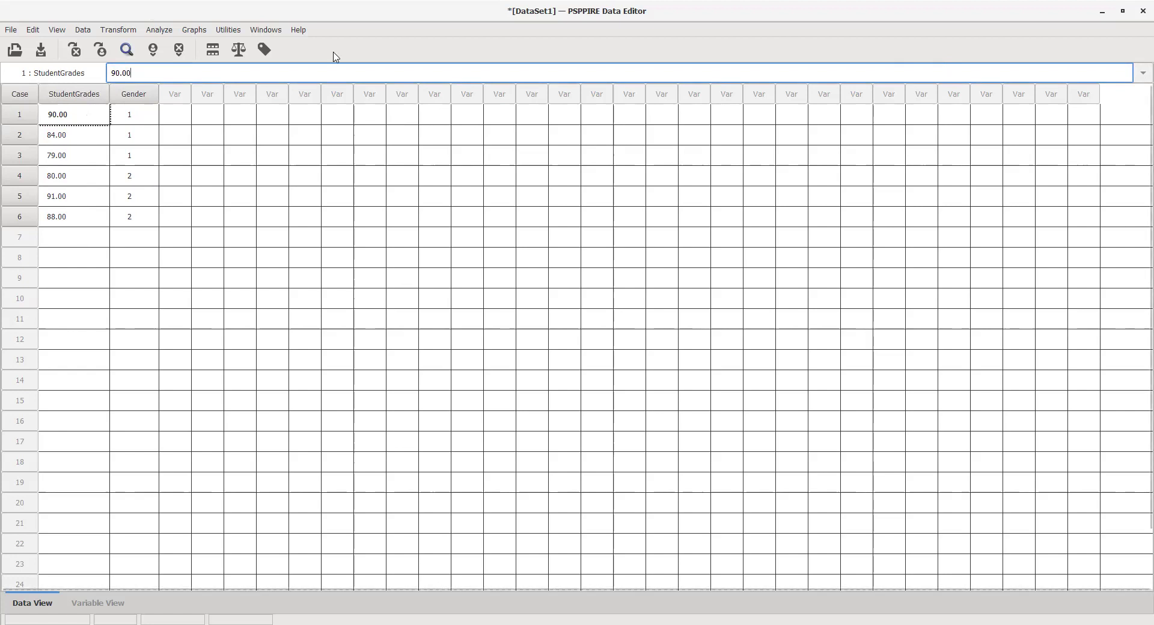
left_click(21, 98)
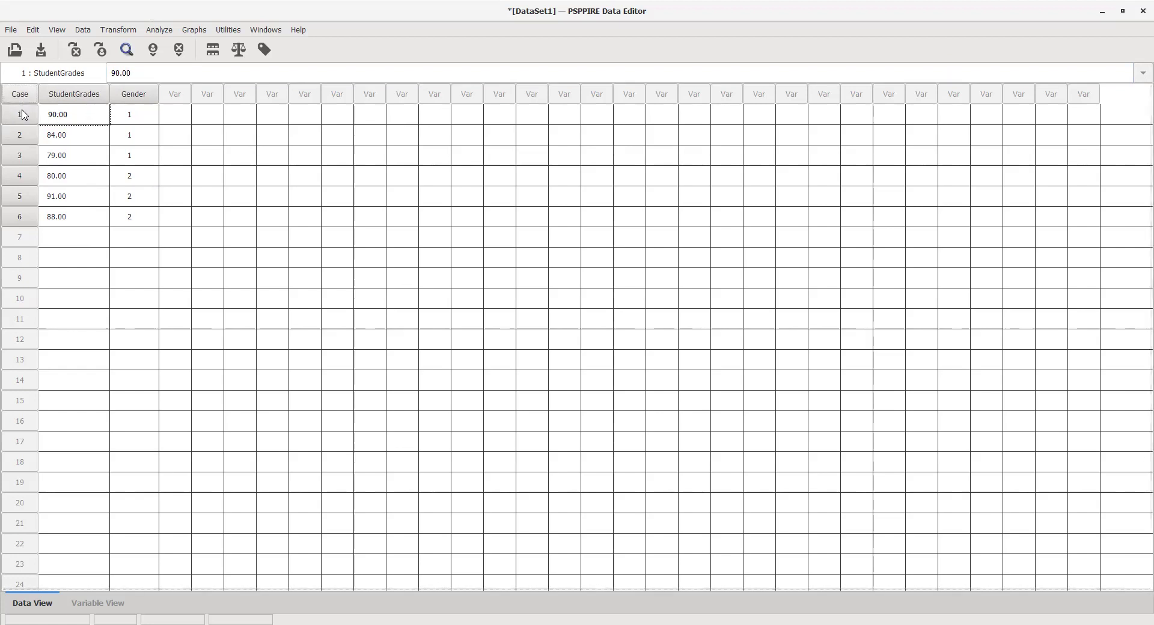
left_click(21, 114)
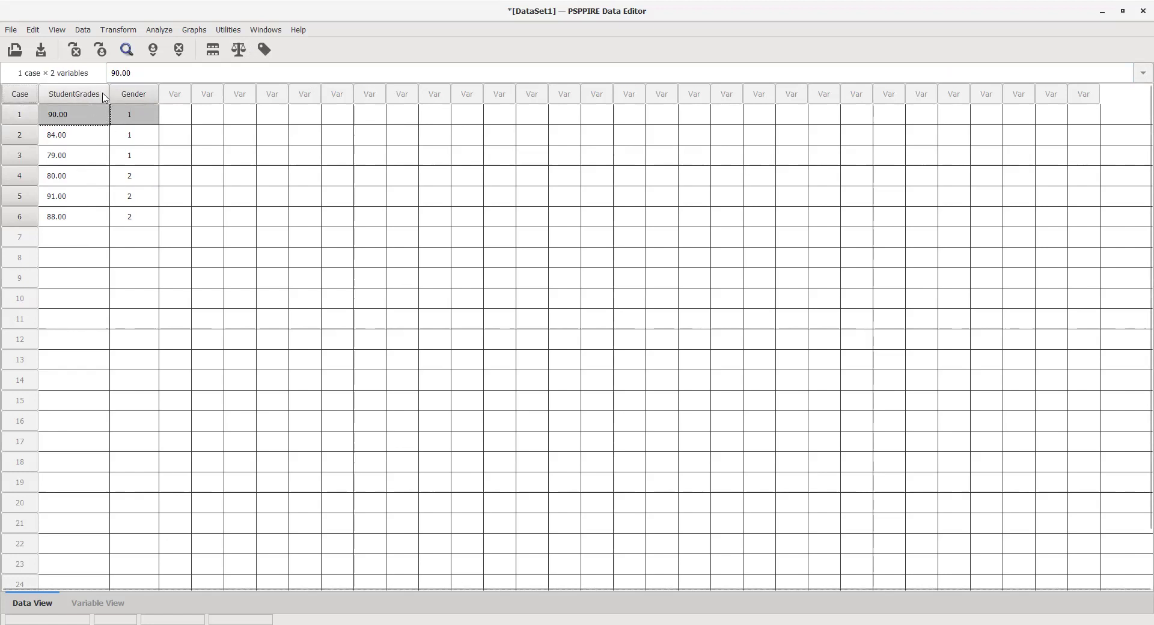
left_click_drag(109, 93, 112, 93)
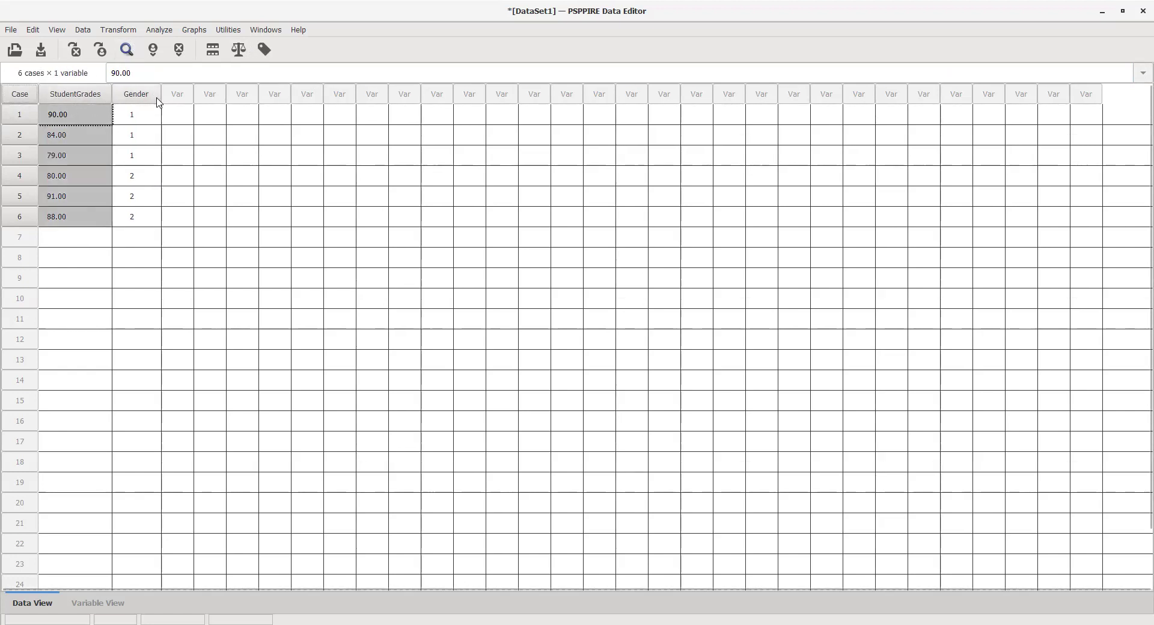
left_click(154, 96)
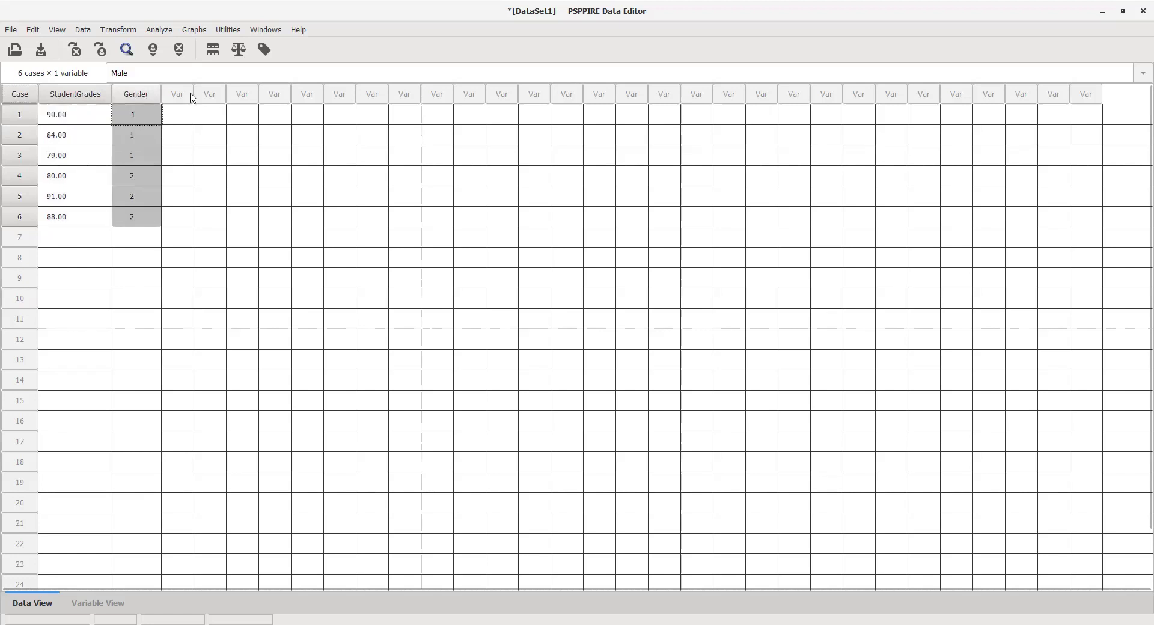
Choose Analyze > Descriptive Statistics > Descriptives.
left_click(170, 33)
mouse_move(198, 49)
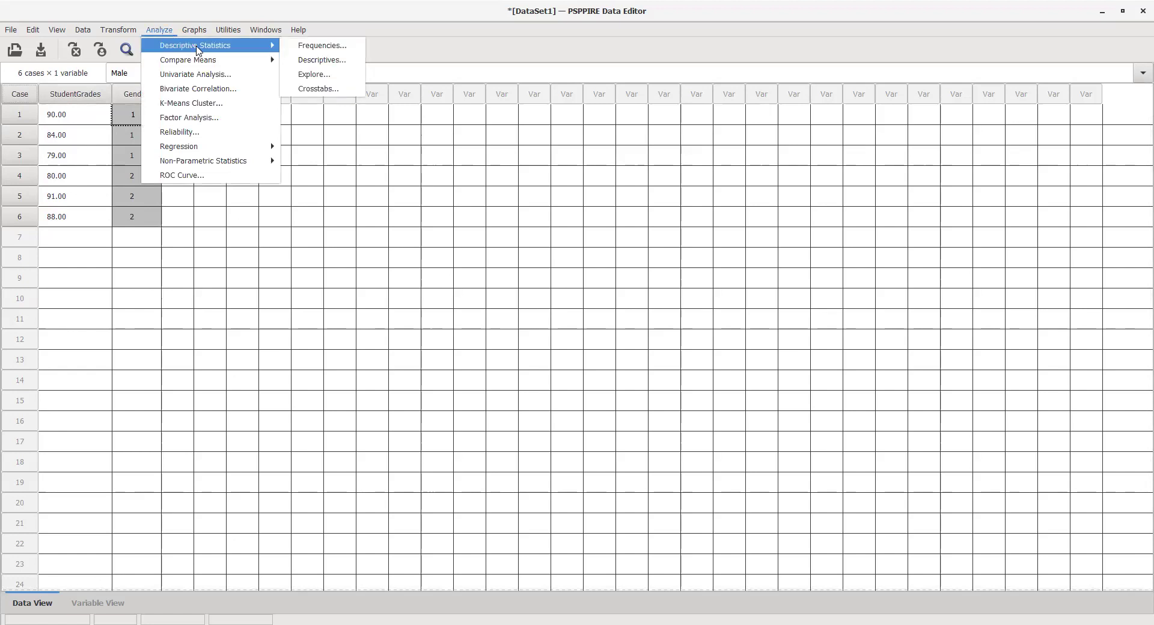
left_click(316, 62)
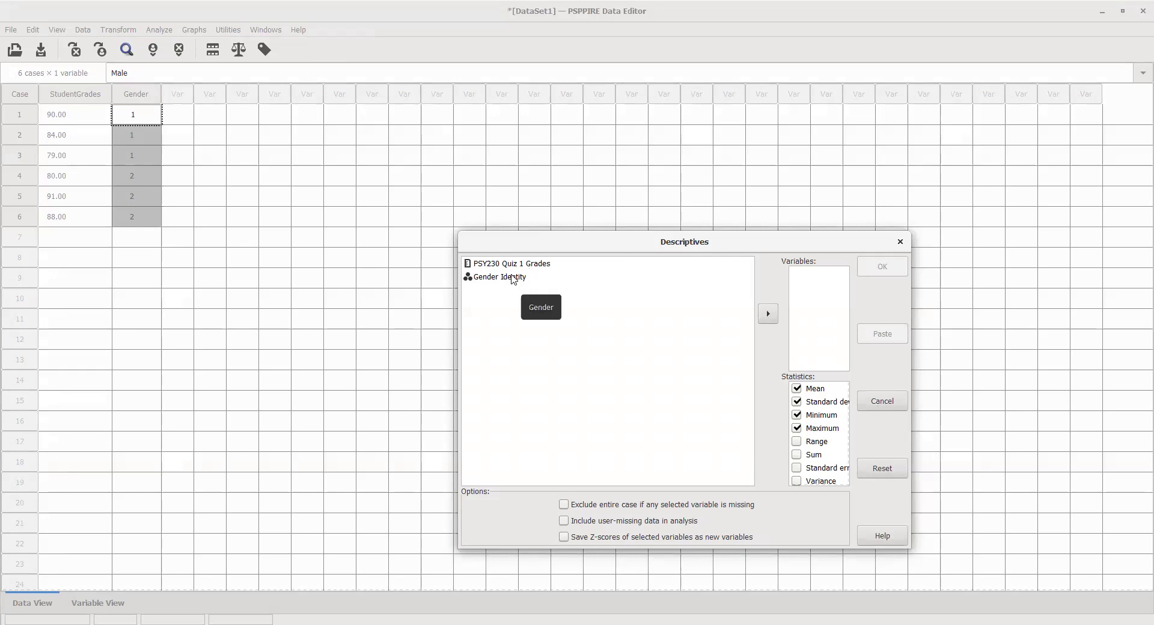
Add PSY230 Quiz 1 Grades to Variables and untick Minimum and Maximum.
left_click(505, 264)
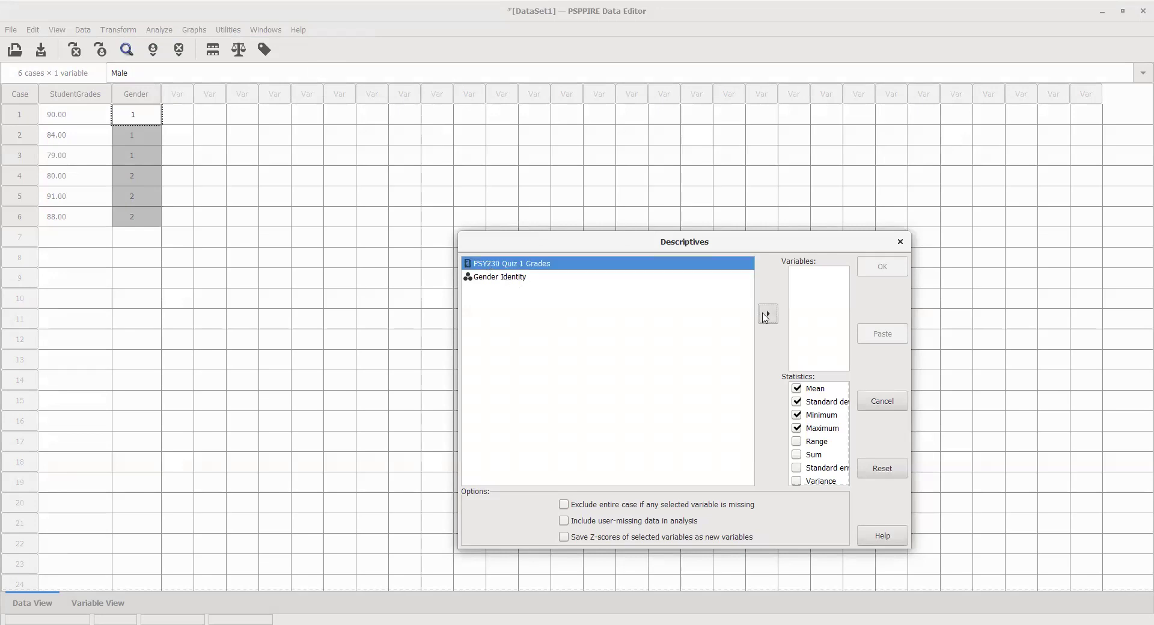
left_click(765, 316)
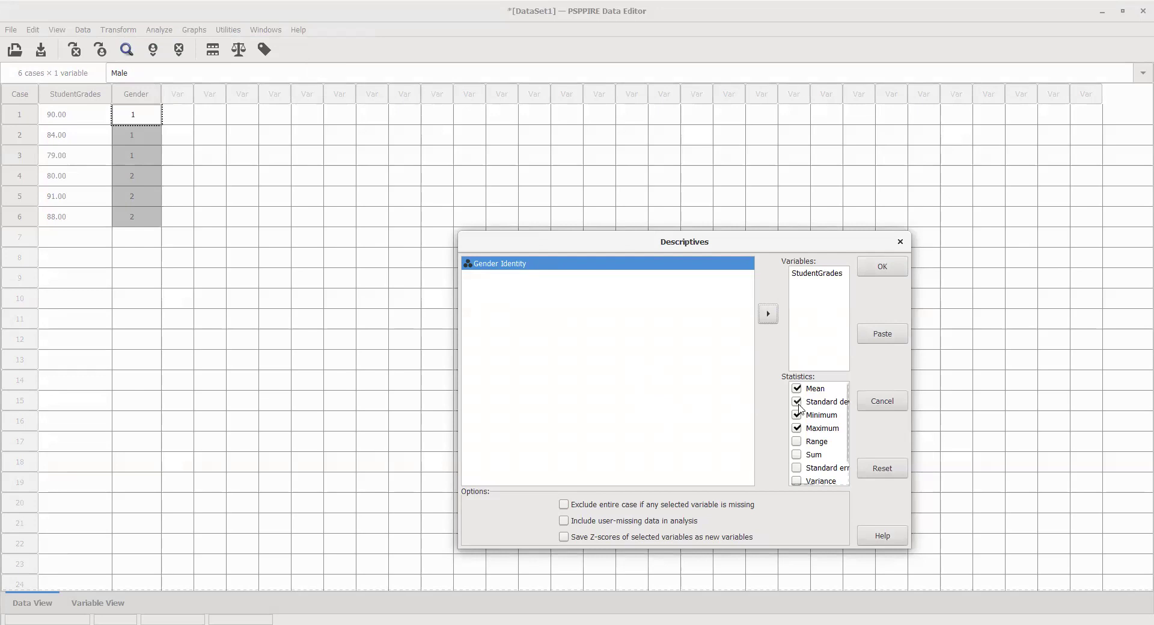
left_click(797, 415)
left_click(797, 428)
Tick Range and Variance in the Descriptives statistics list.
scroll(798, 429, "down", 1)
scroll(798, 429, "down", 1)
scroll(811, 425, "up", 2)
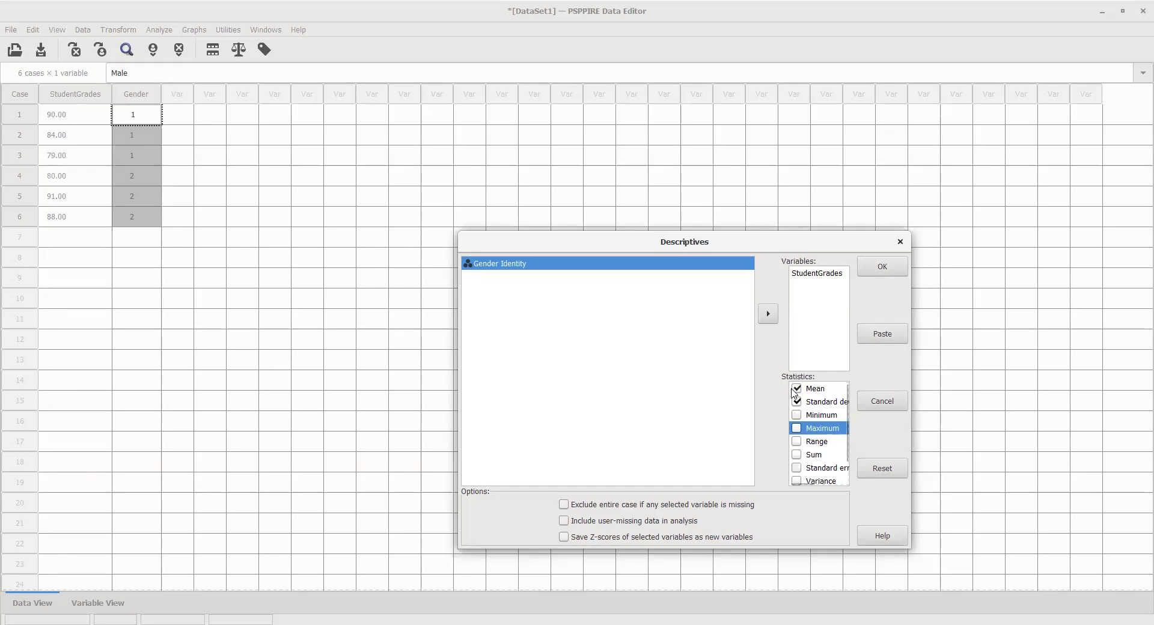
left_click(798, 442)
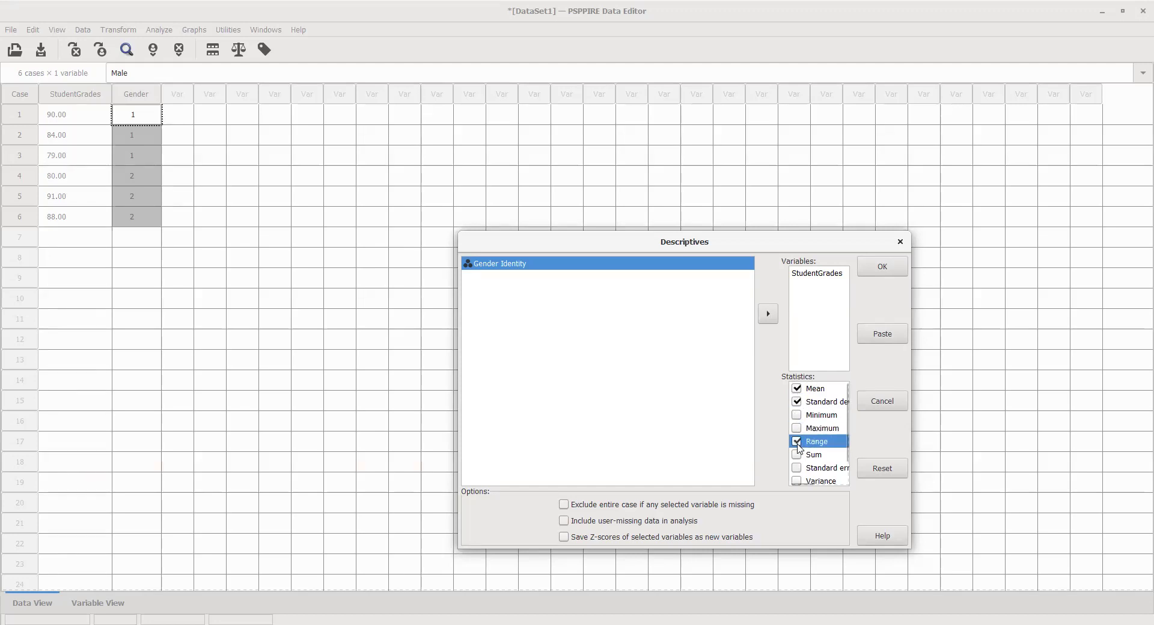
scroll(833, 453, "down", 1)
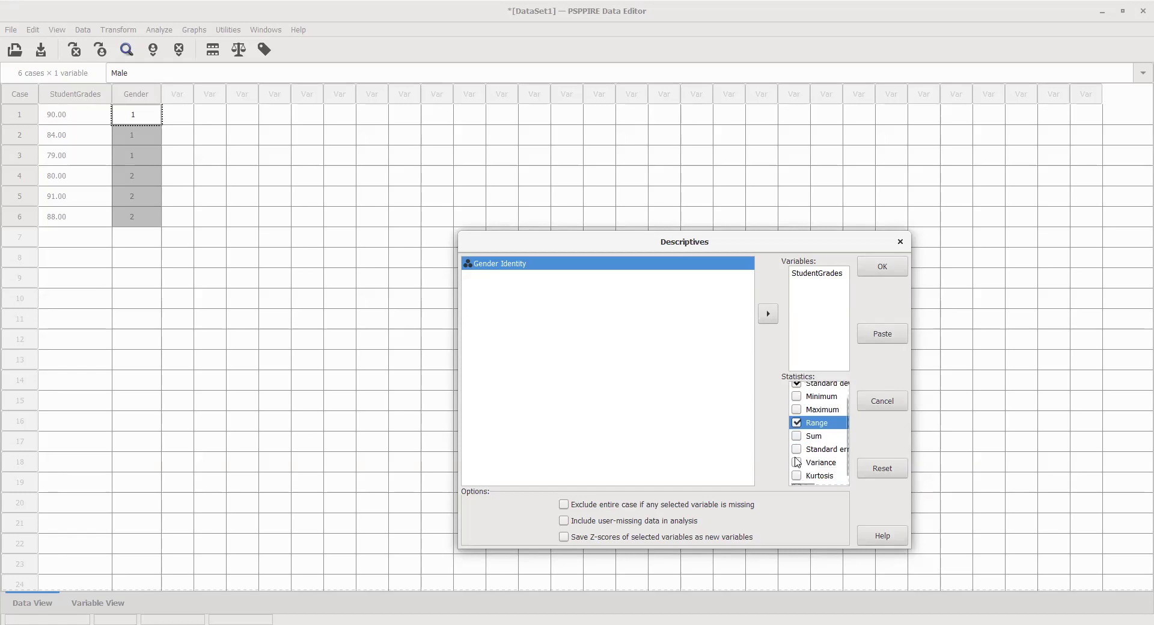
left_click(797, 462)
scroll(801, 467, "down", 1)
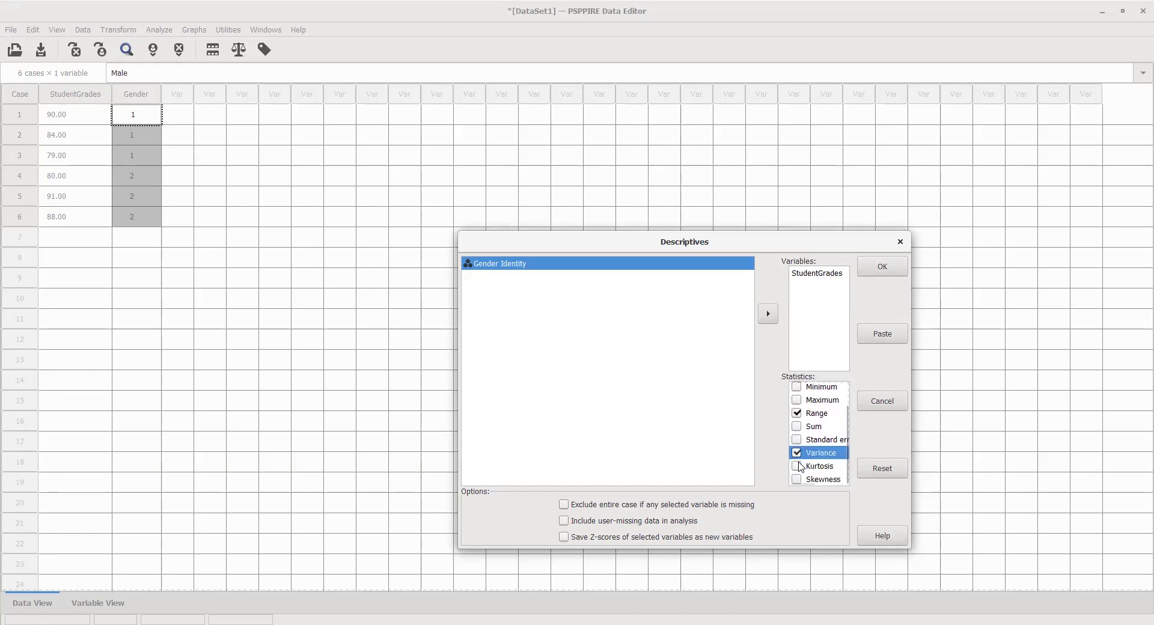
scroll(801, 467, "up", 2)
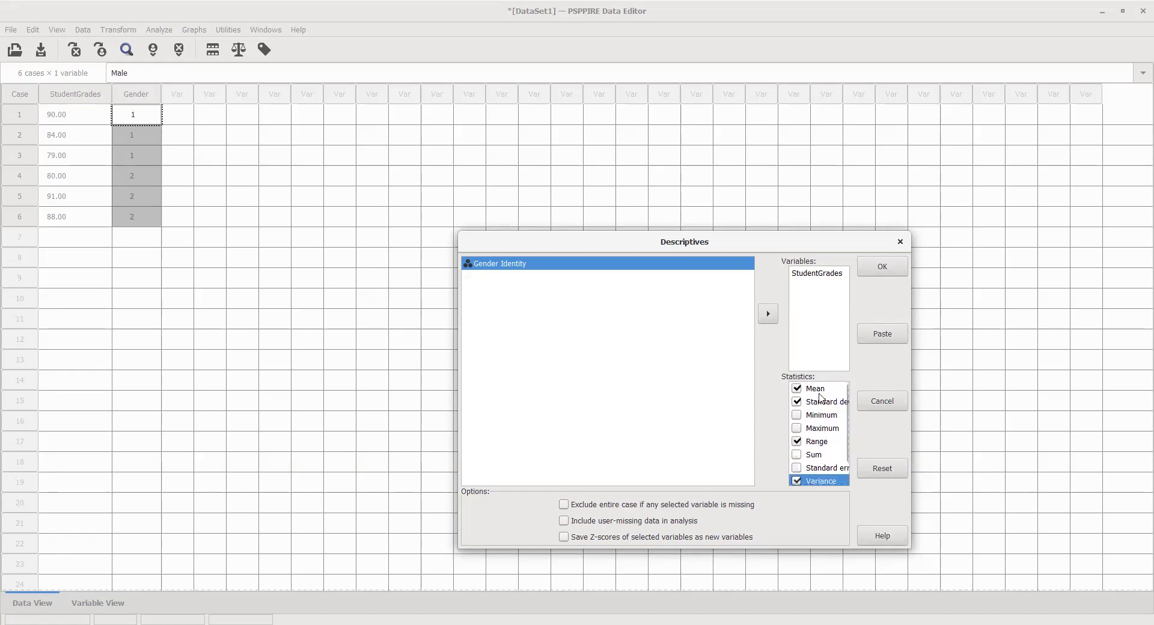
scroll(810, 464, "down", 2)
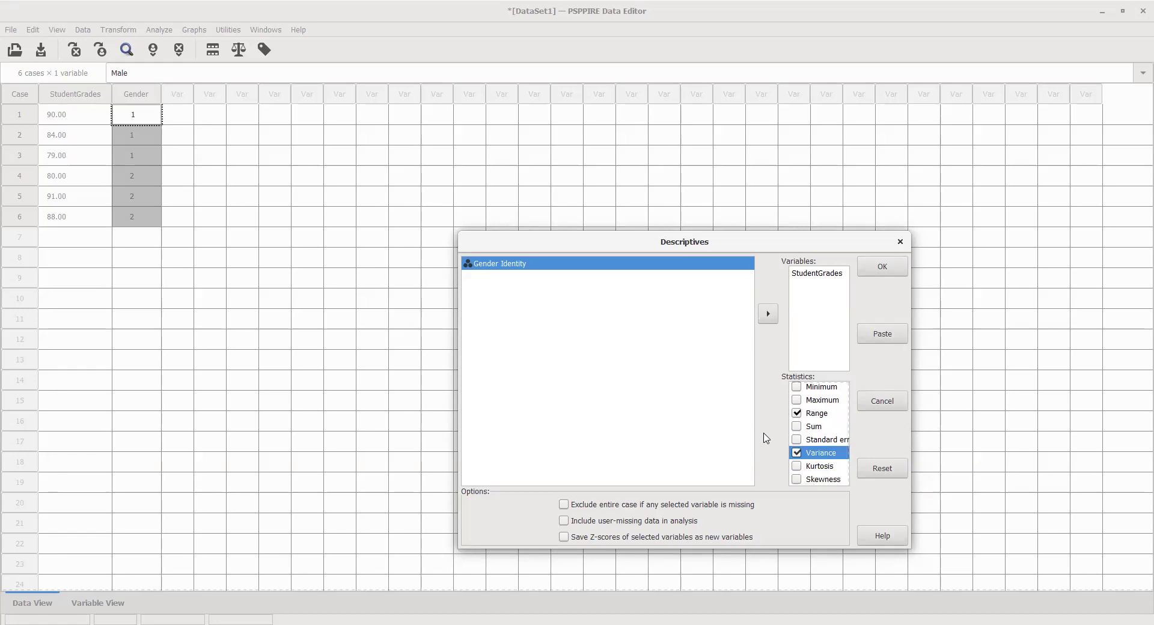
scroll(819, 441, "up", 2)
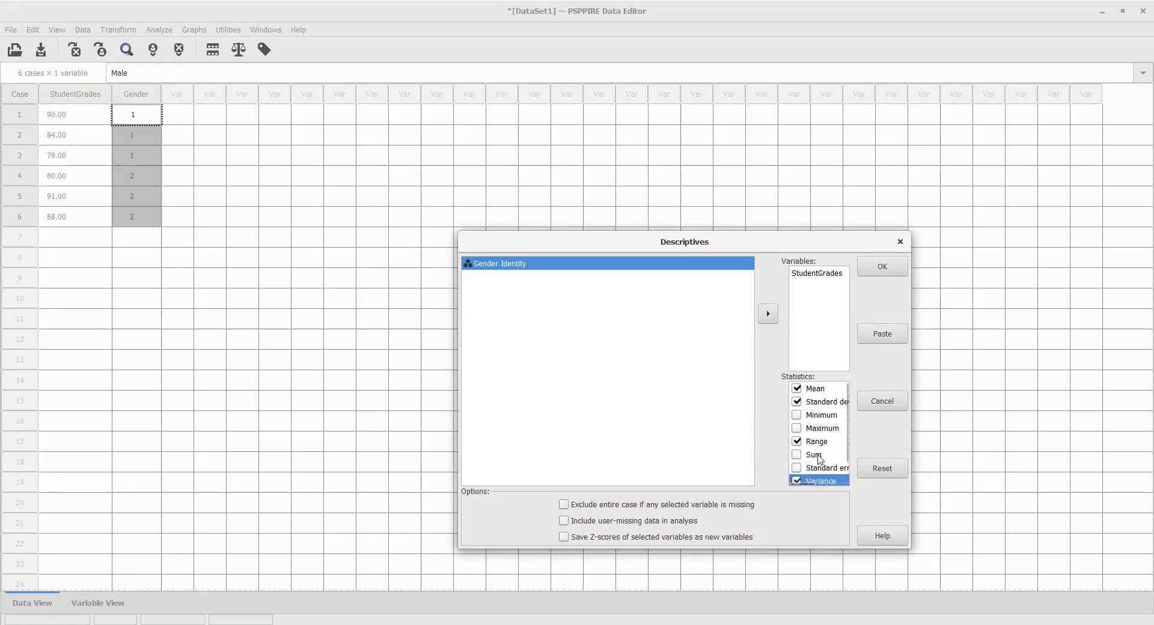
scroll(821, 455, "down", 2)
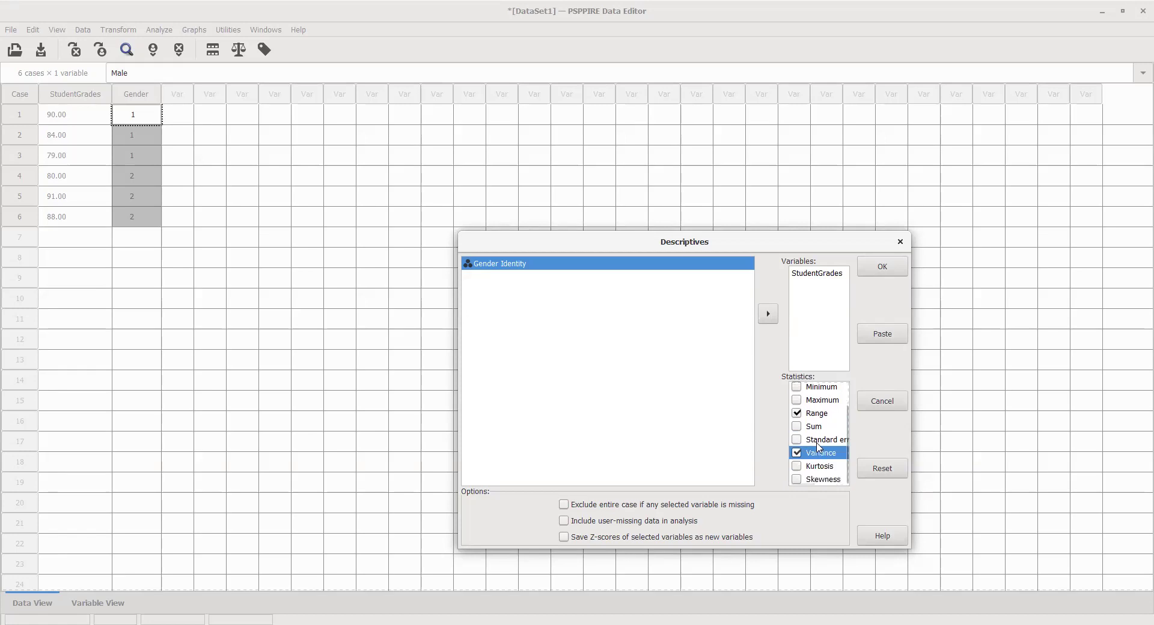
scroll(817, 443, "up", 2)
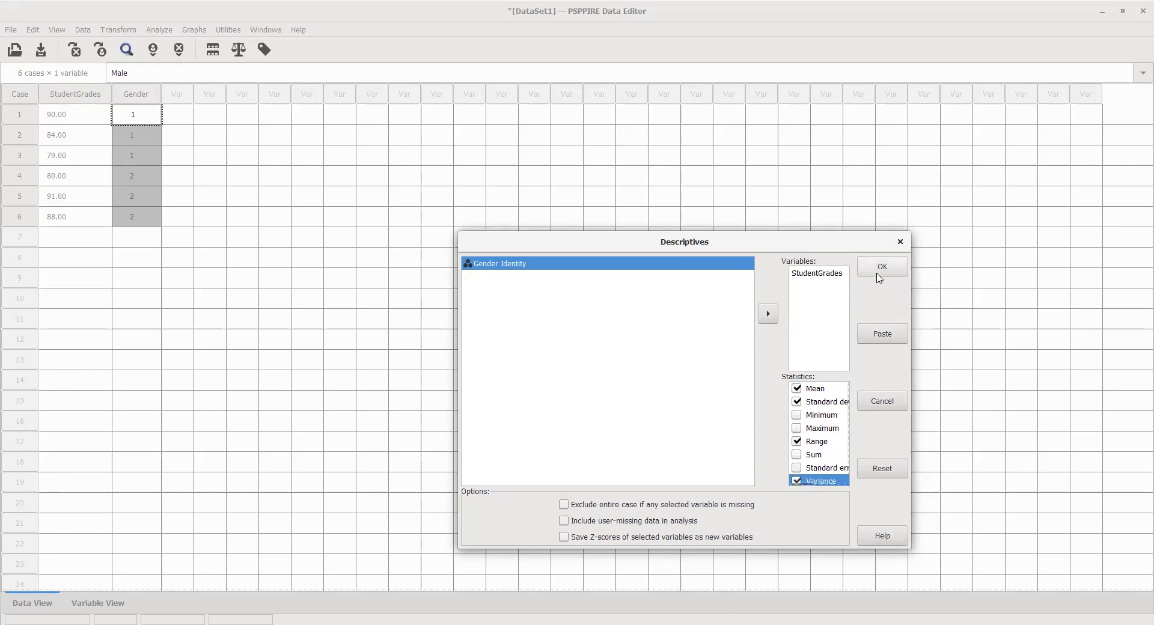
Run the Descriptives analysis on StudentGrades to open the Output Viewer.
left_click(881, 269)
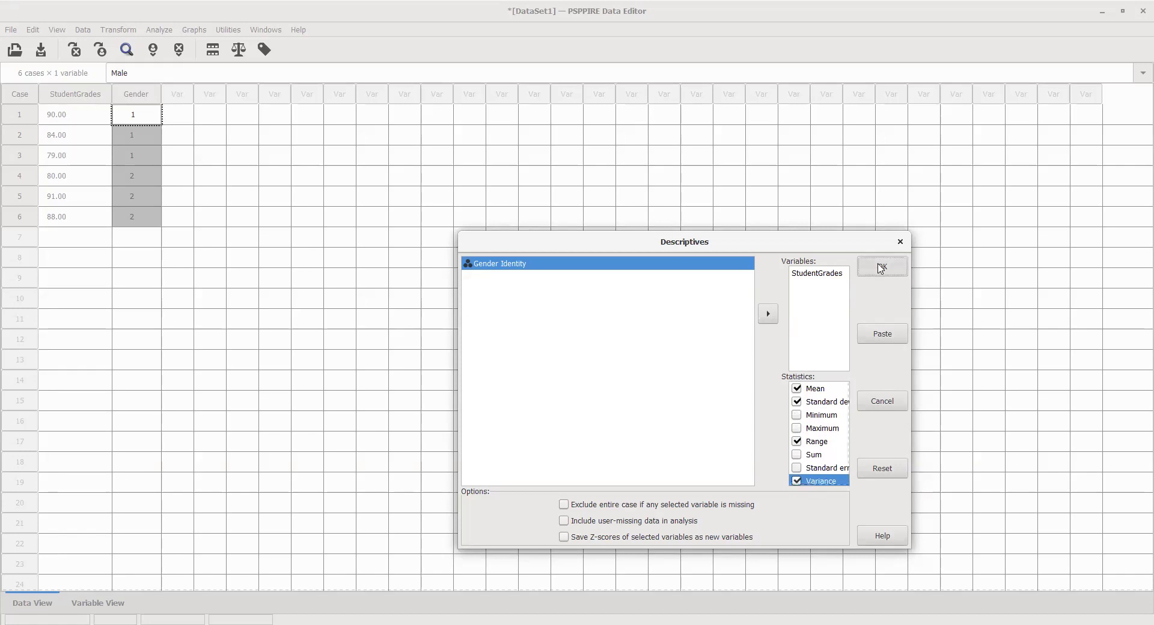